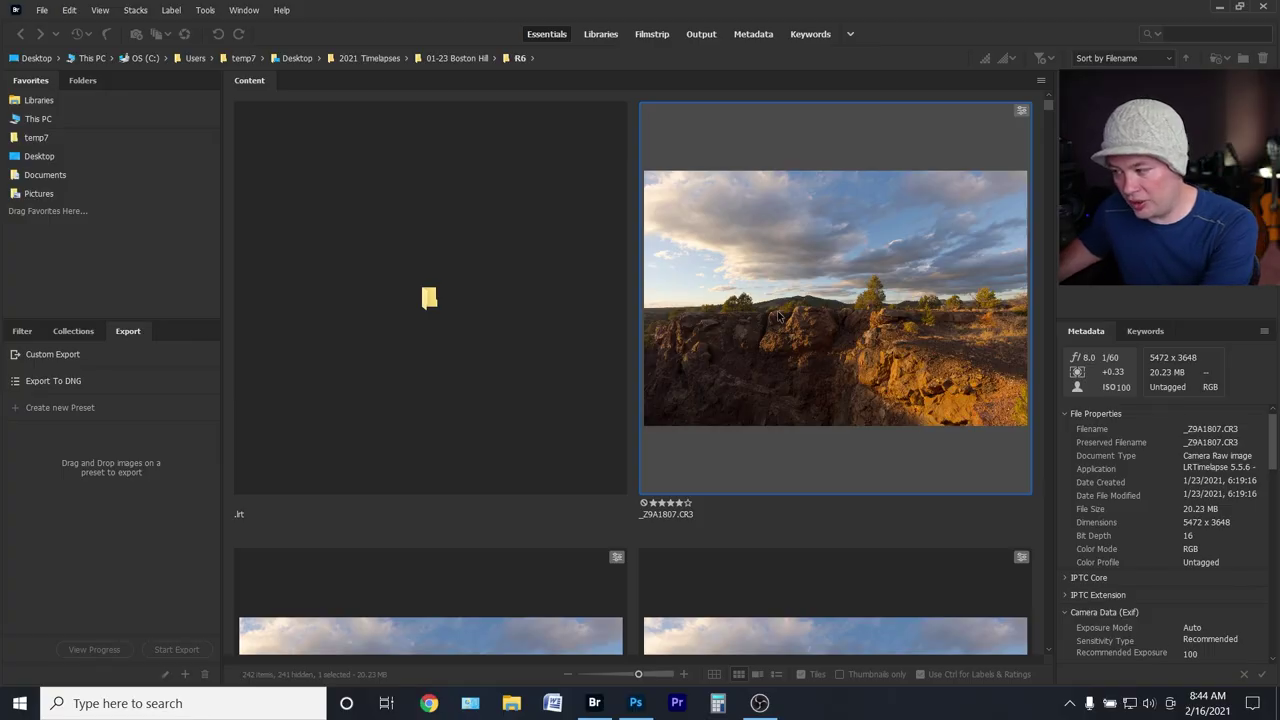
# Look through the photo sequence in the R6 folder to compare the light and clouds from start to end.
pyautogui.scroll(-3, 787, 314)
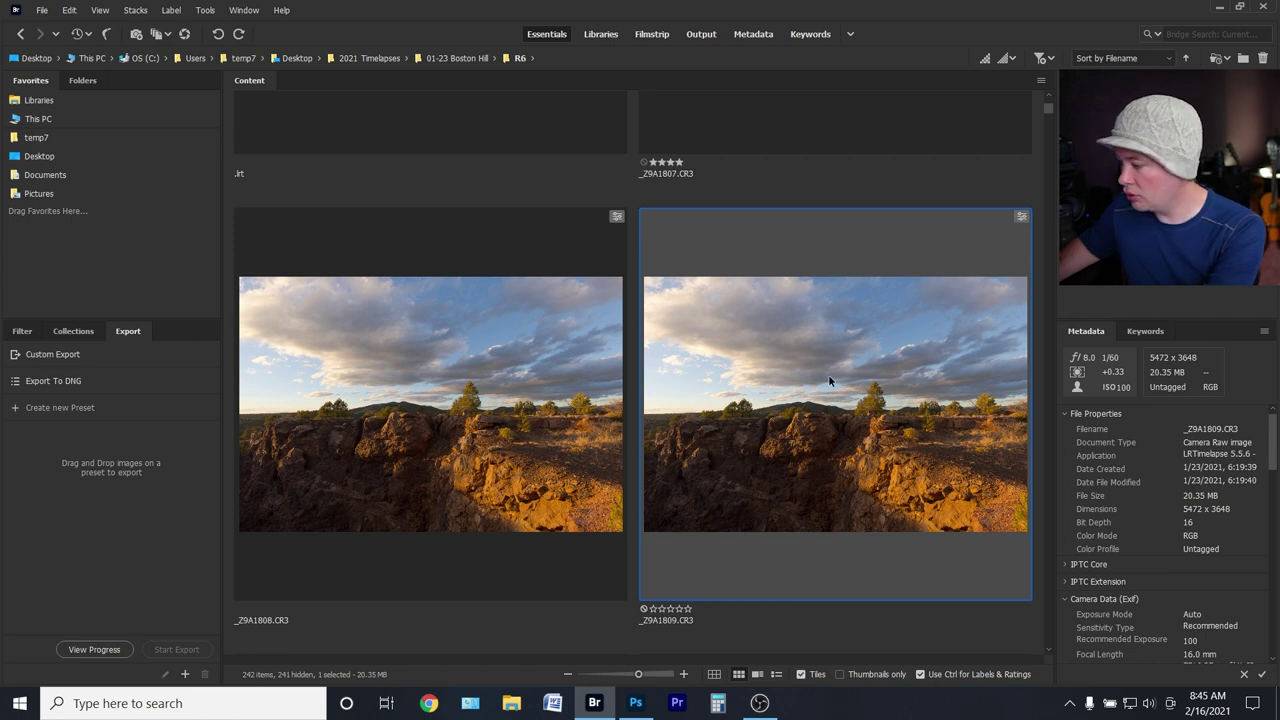
pyautogui.scroll(-3, 828, 380)
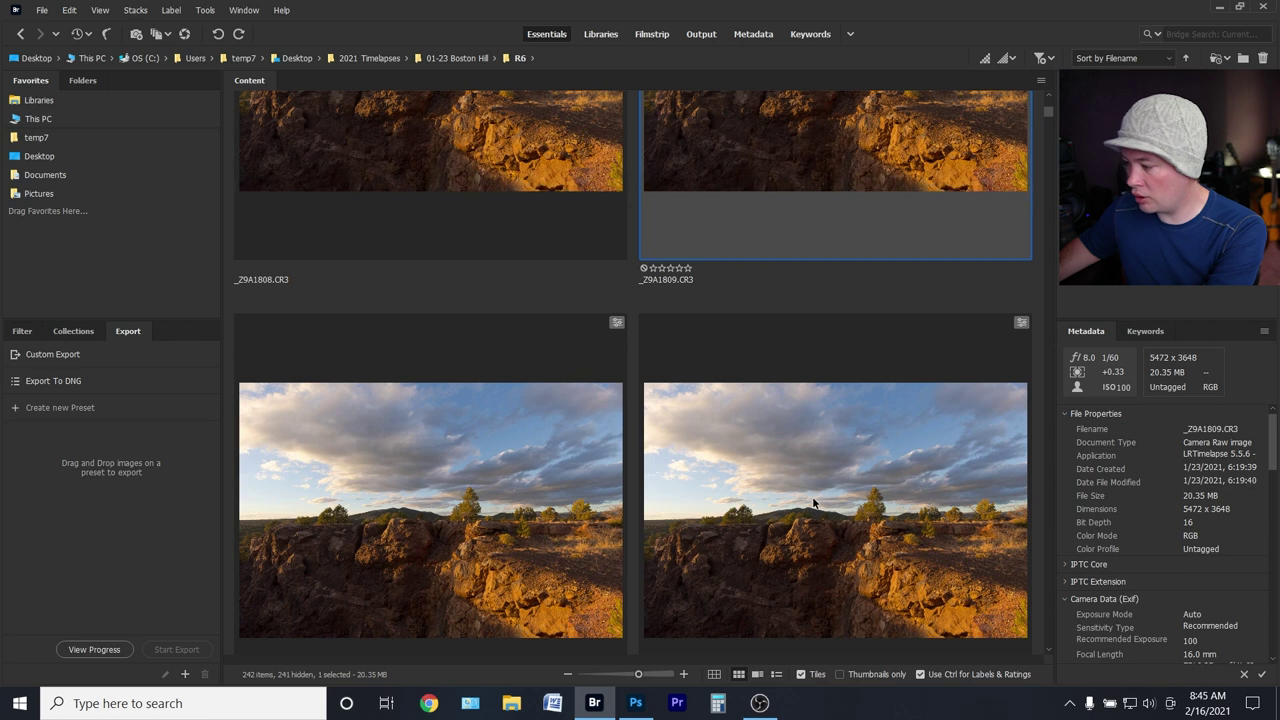
pyautogui.scroll(-20, 813, 503)
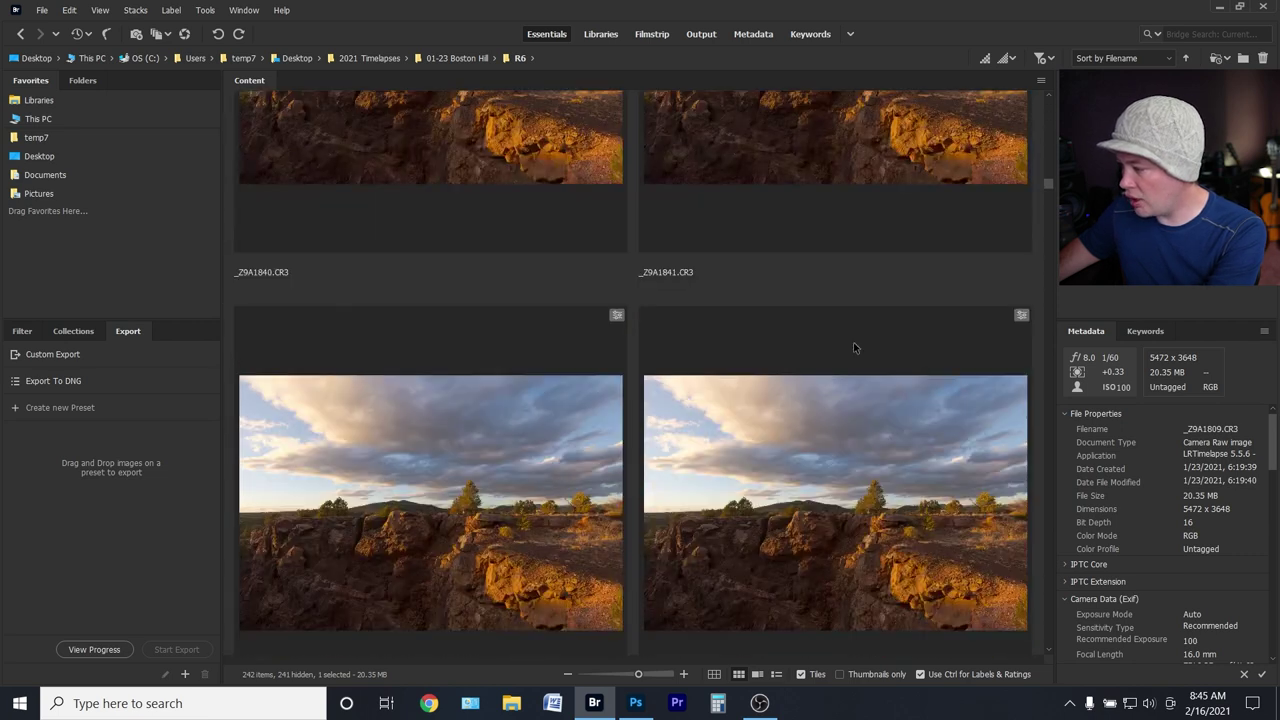
pyautogui.moveTo(1047, 183); pyautogui.dragTo(1019, 496)
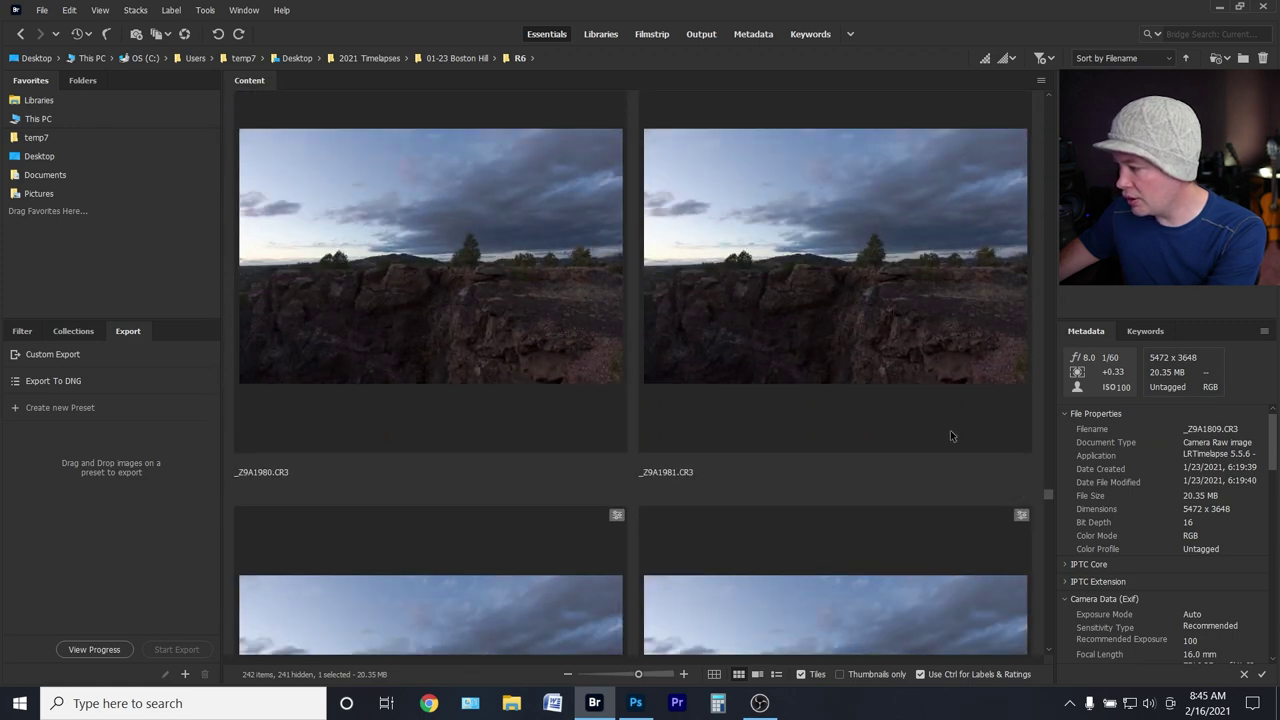
pyautogui.scroll(-20, 950, 430)
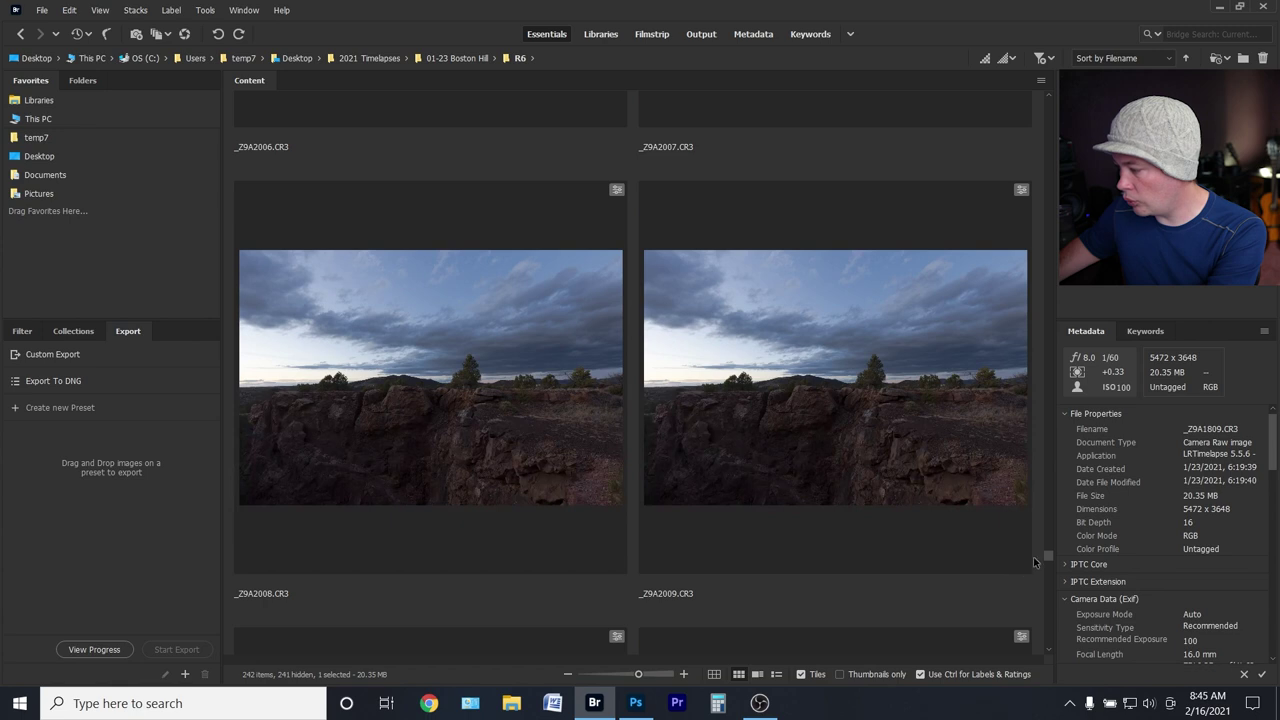
pyautogui.moveTo(1048, 556); pyautogui.dragTo(1051, 240)
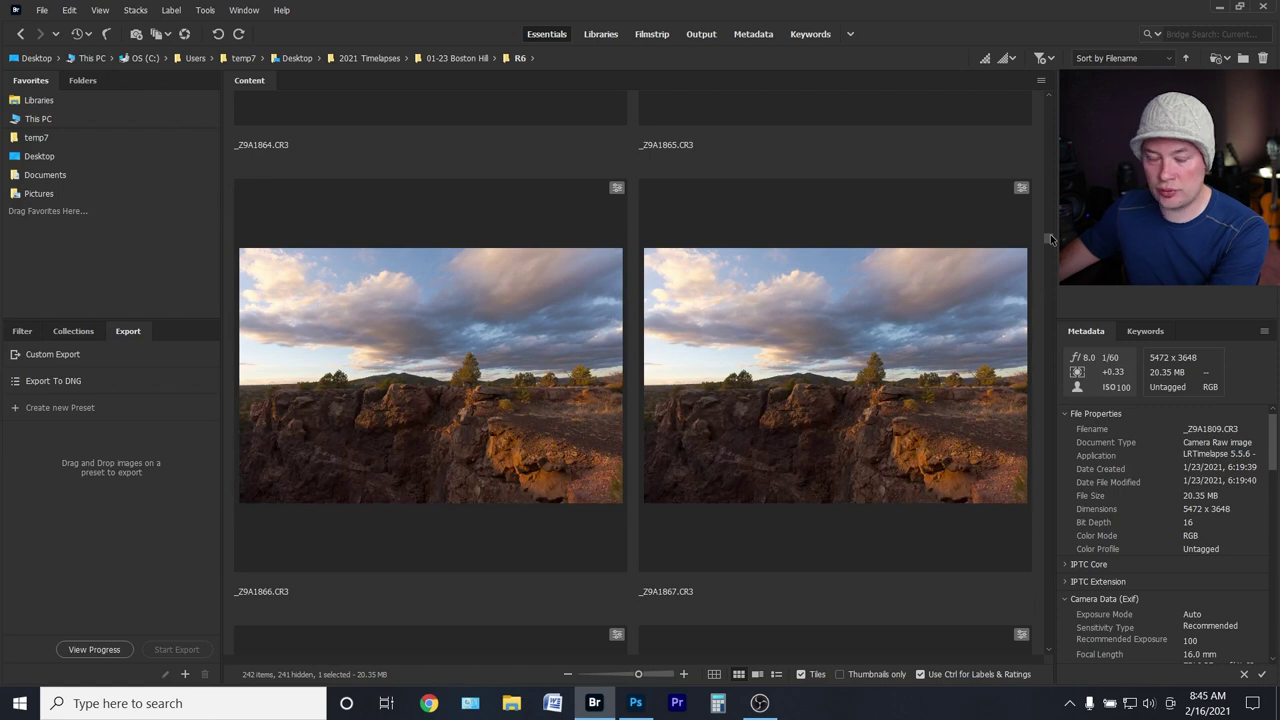
pyautogui.moveTo(1050, 246); pyautogui.dragTo(1047, 104)
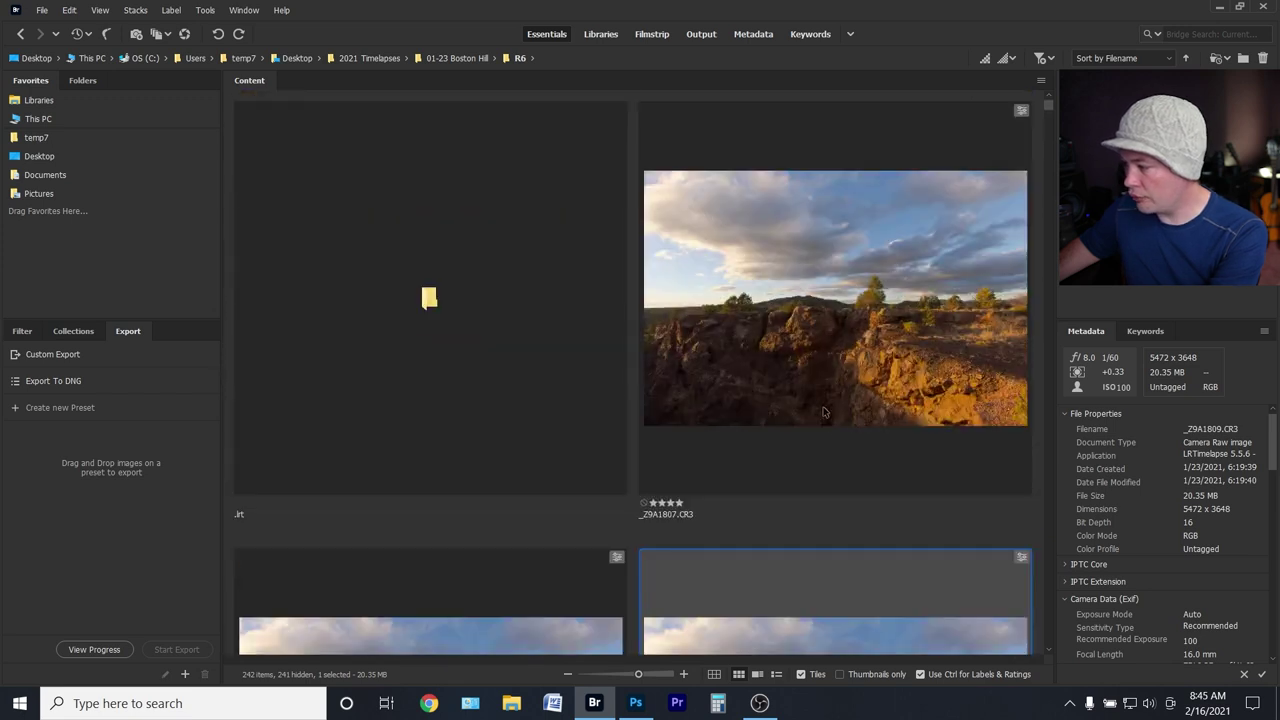
# Select the consecutive raw photos from _Z9A1807.CR3 through _Z9A1817.CR3.
pyautogui.click(832, 364)
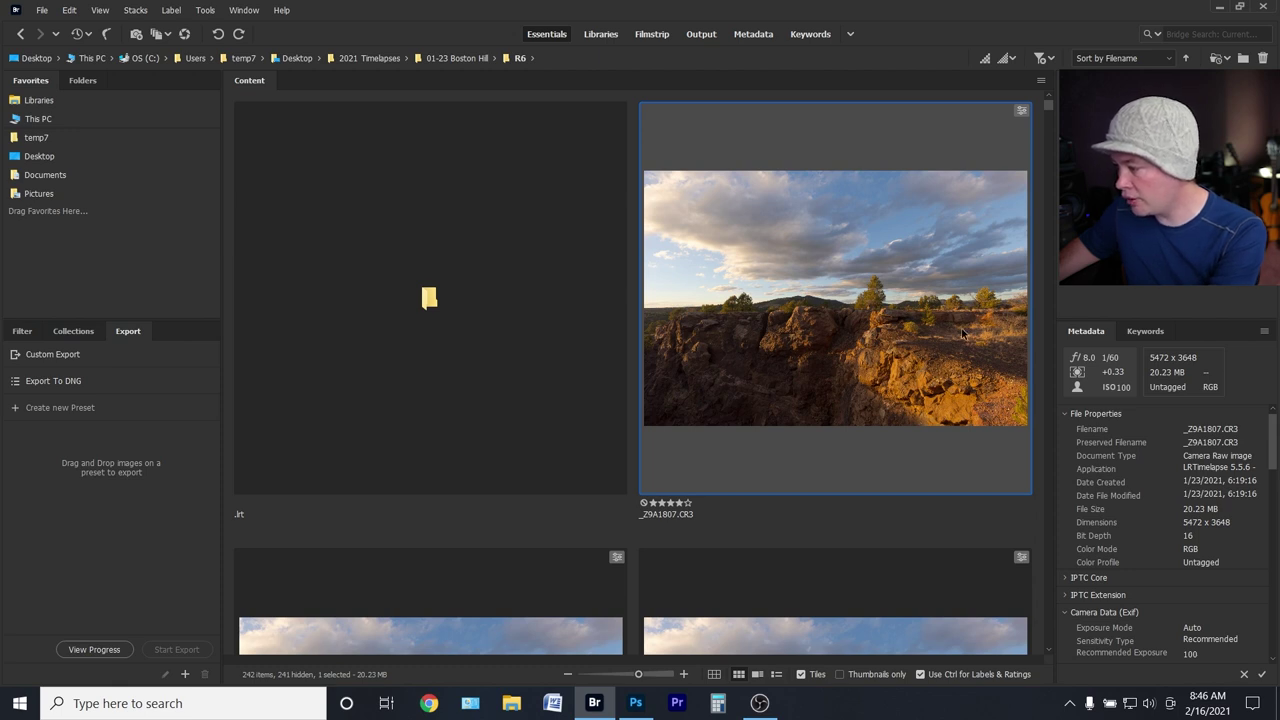
pyautogui.scroll(-3, 879, 331)
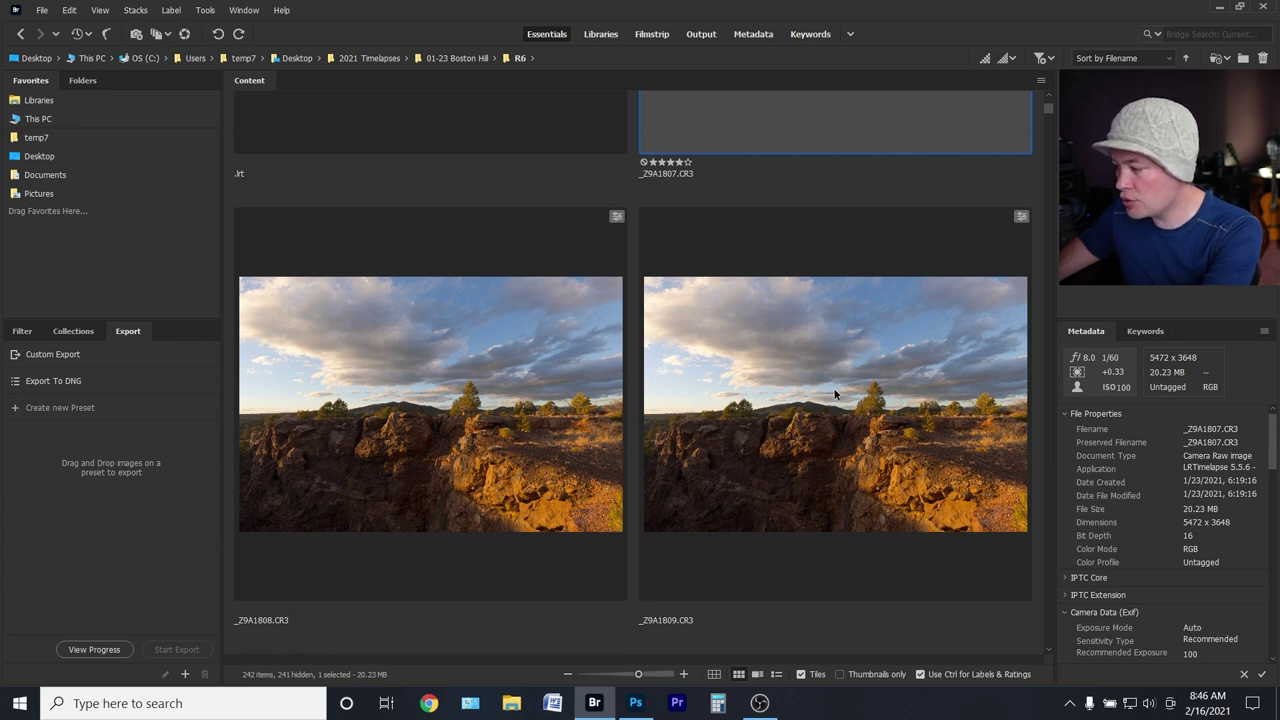
pyautogui.scroll(-3, 832, 394)
pyautogui.scroll(-3, 827, 402)
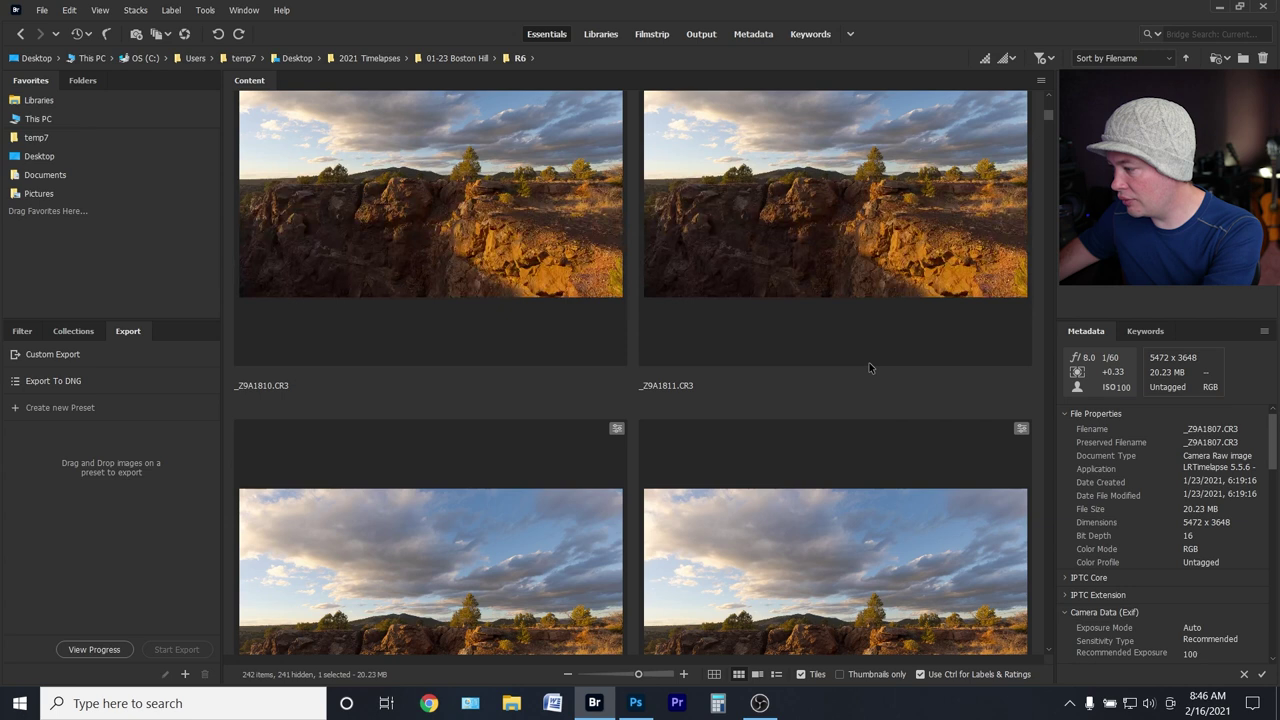
pyautogui.scroll(-3, 862, 367)
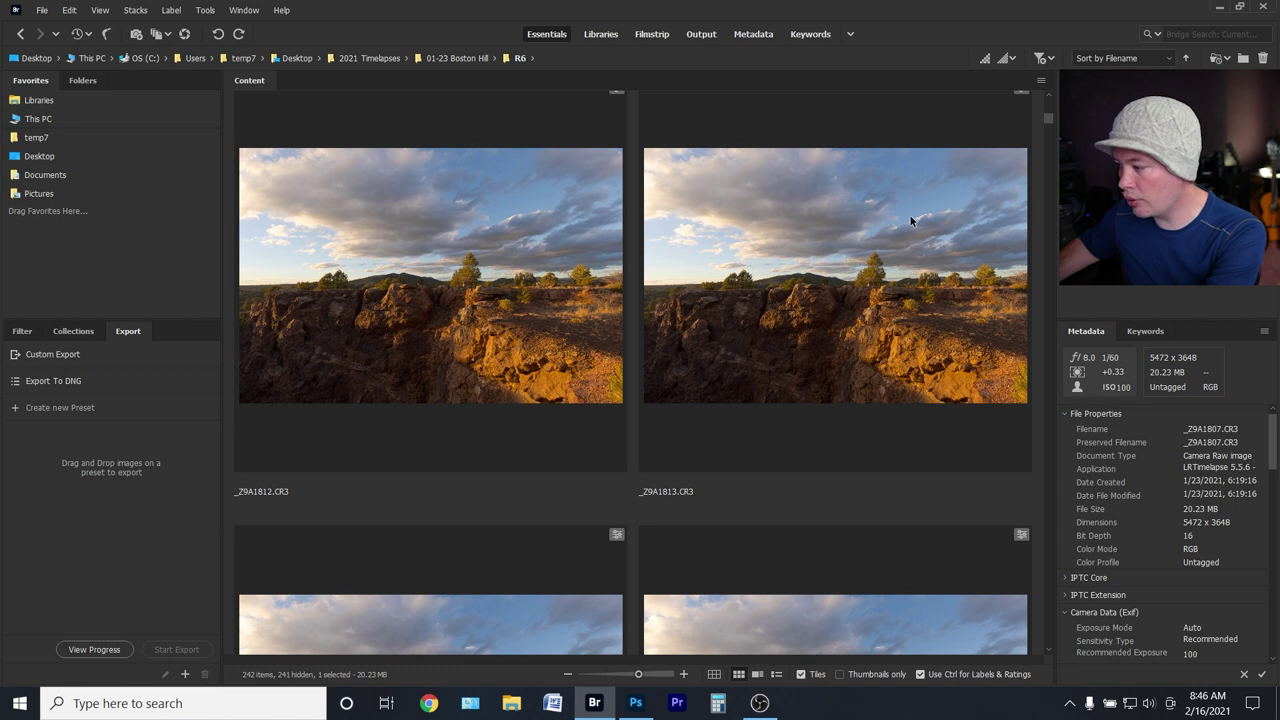
pyautogui.keyDown('shift'); pyautogui.click(853, 263); pyautogui.keyUp('shift')
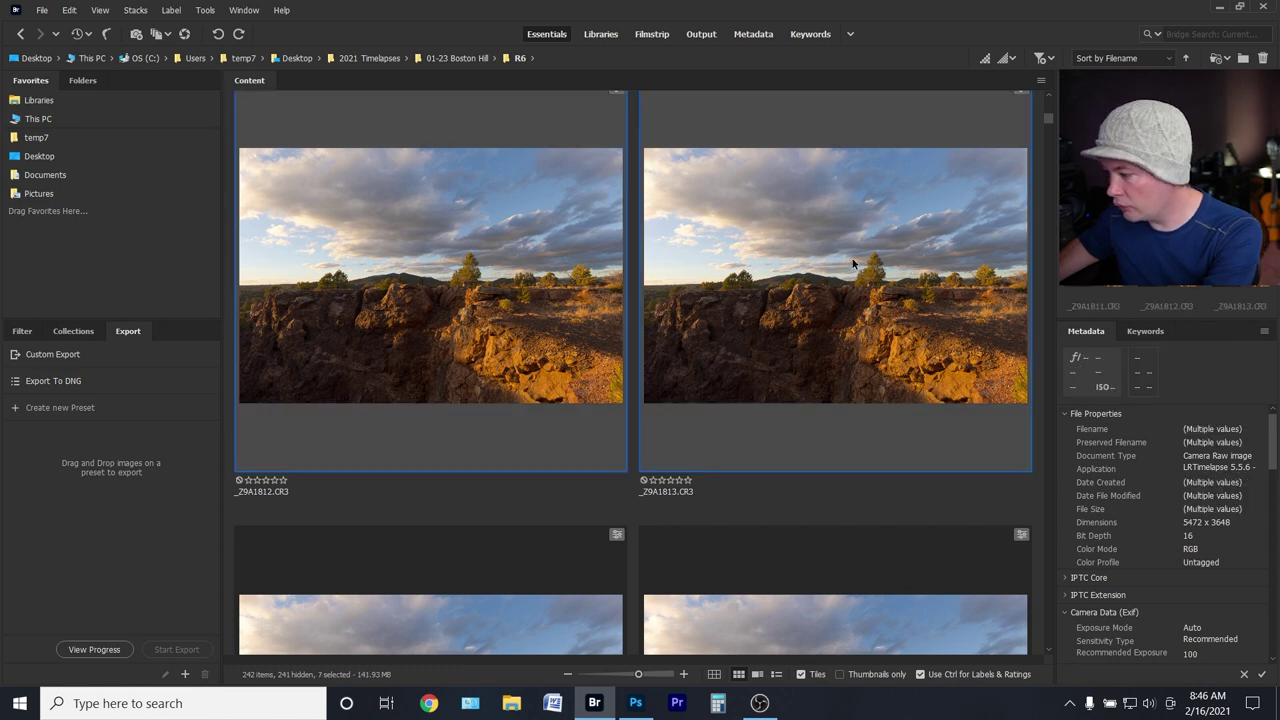
pyautogui.scroll(-3, 856, 272)
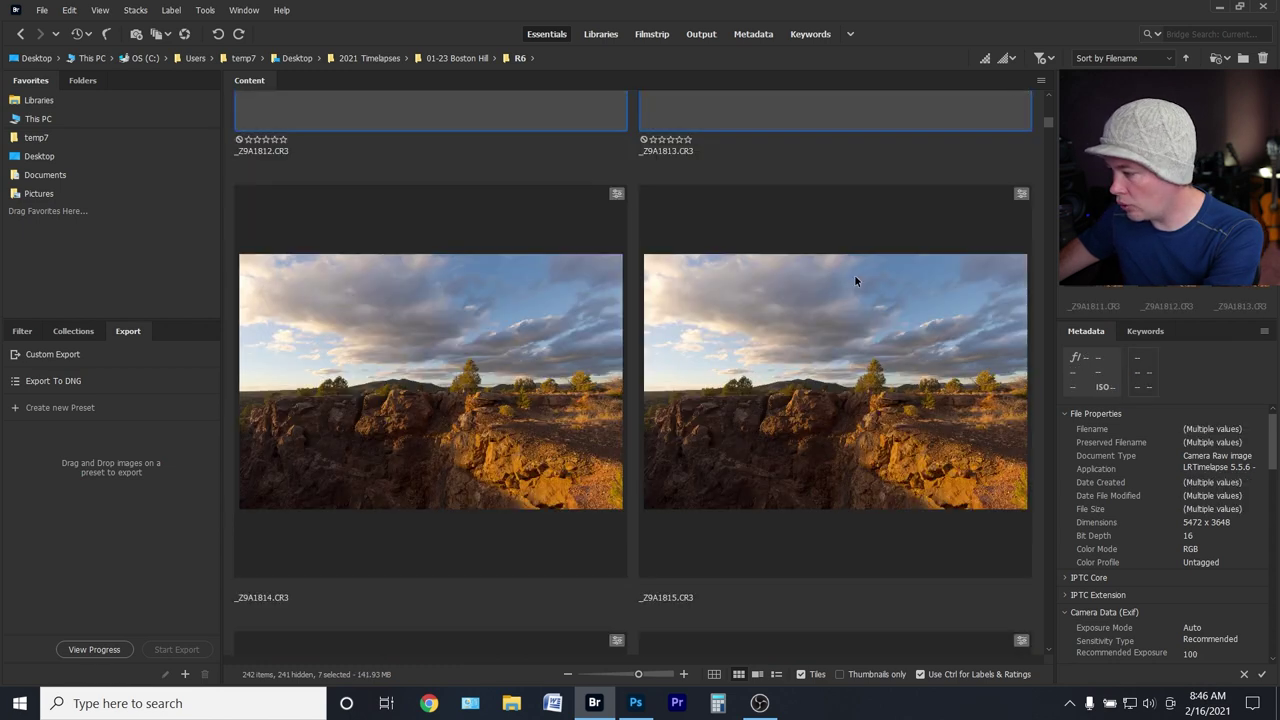
pyautogui.keyDown('shift'); pyautogui.click(869, 365); pyautogui.keyUp('shift')
pyautogui.scroll(-3, 869, 367)
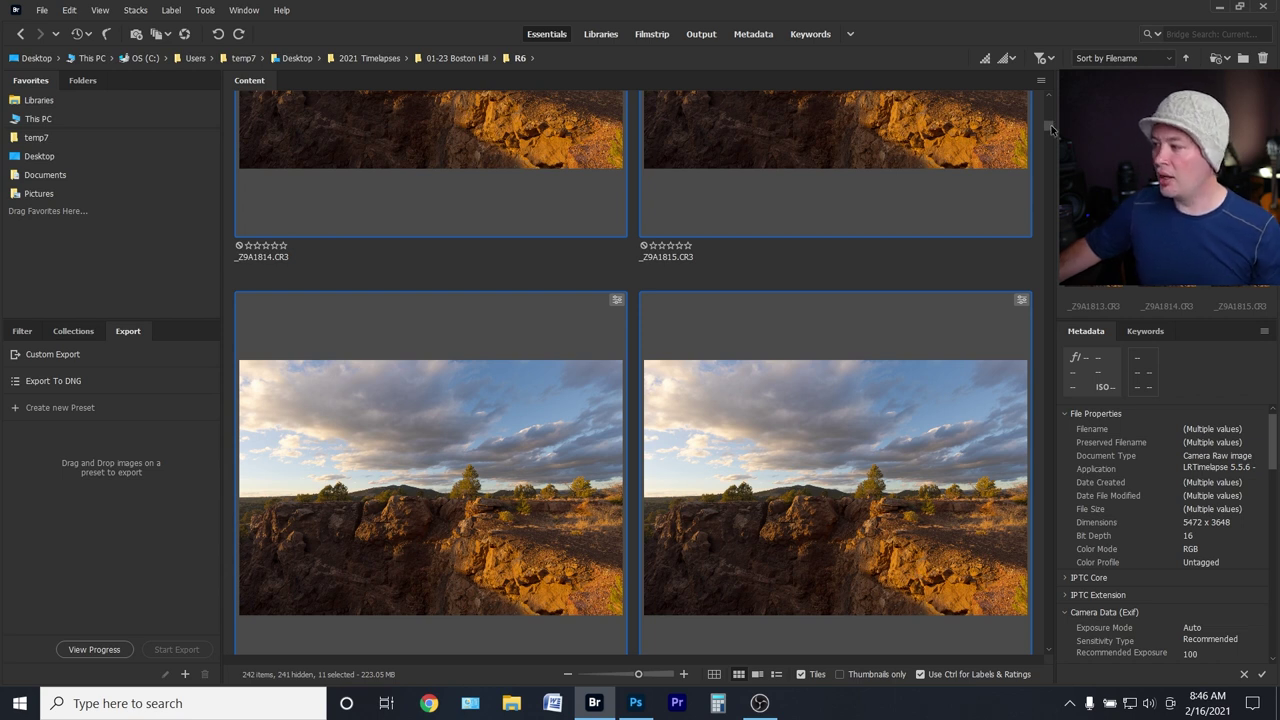
# Review the selected photos and remove _Z9A1817.CR3 from the selection.
pyautogui.scroll(5, 1052, 126)
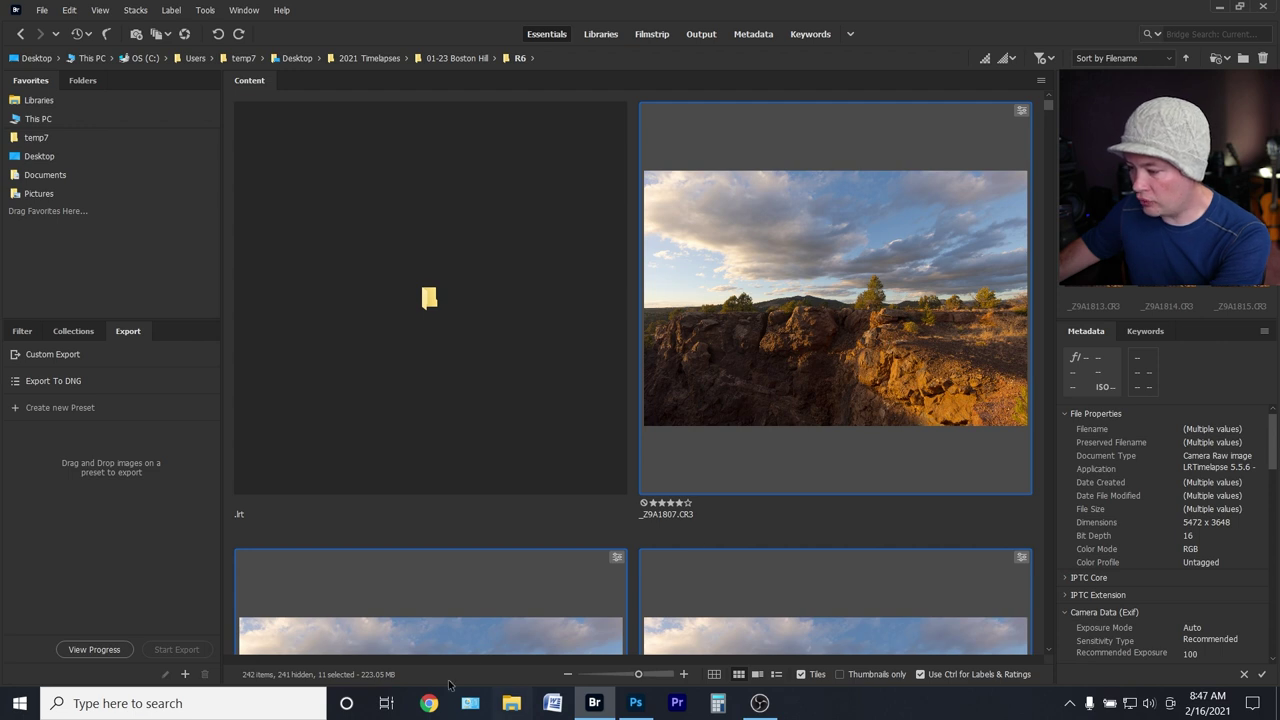
pyautogui.scroll(-6, 808, 435)
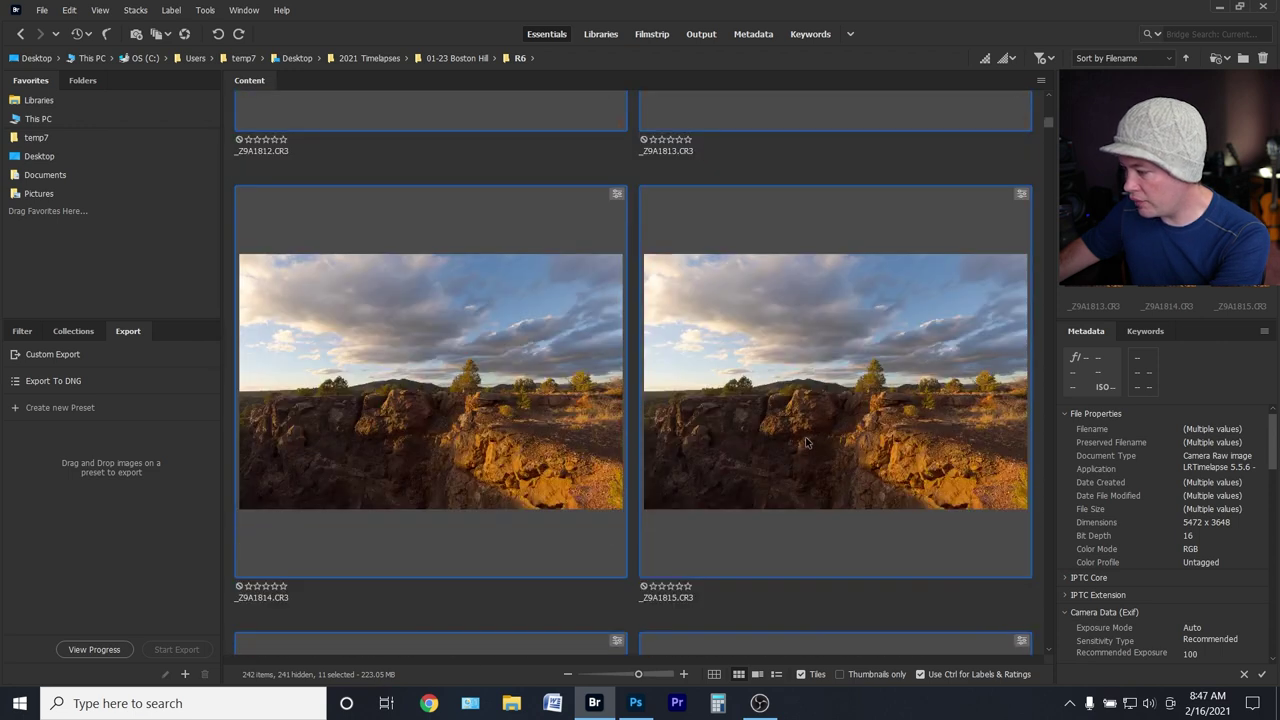
pyautogui.scroll(3, 790, 459)
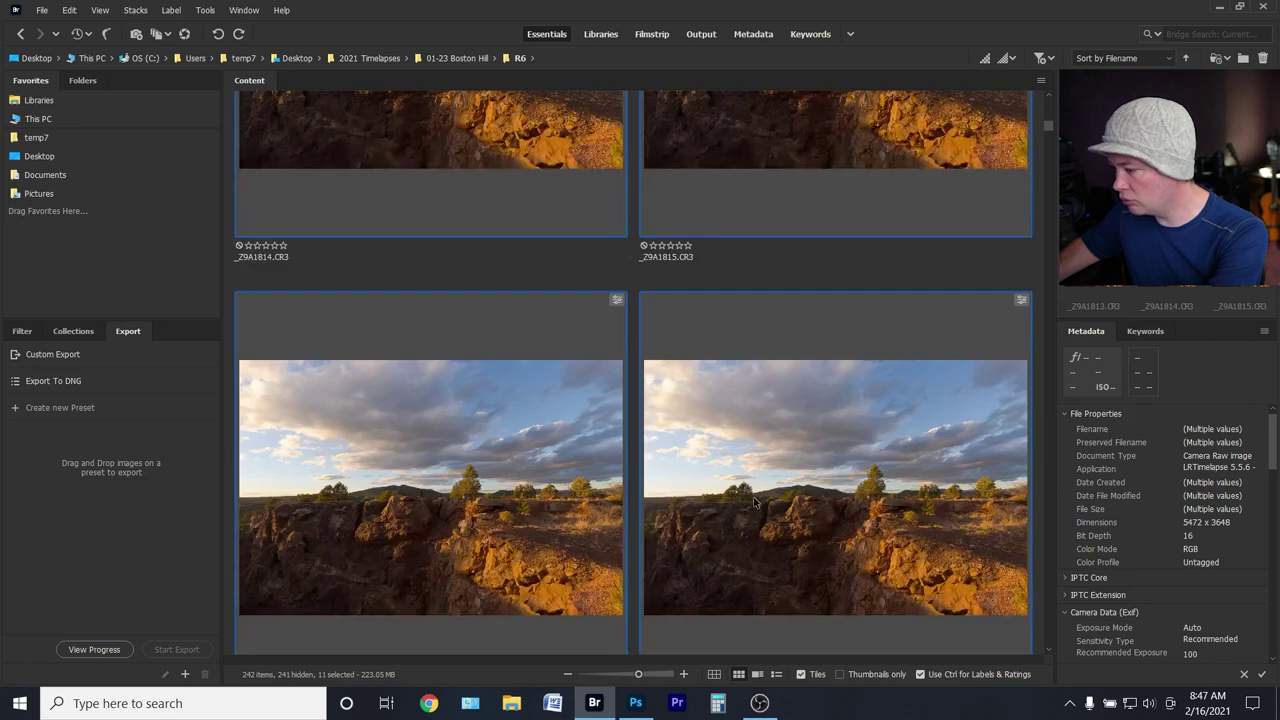
pyautogui.keyDown('ctrl'); pyautogui.click(753, 496); pyautogui.keyUp('ctrl')
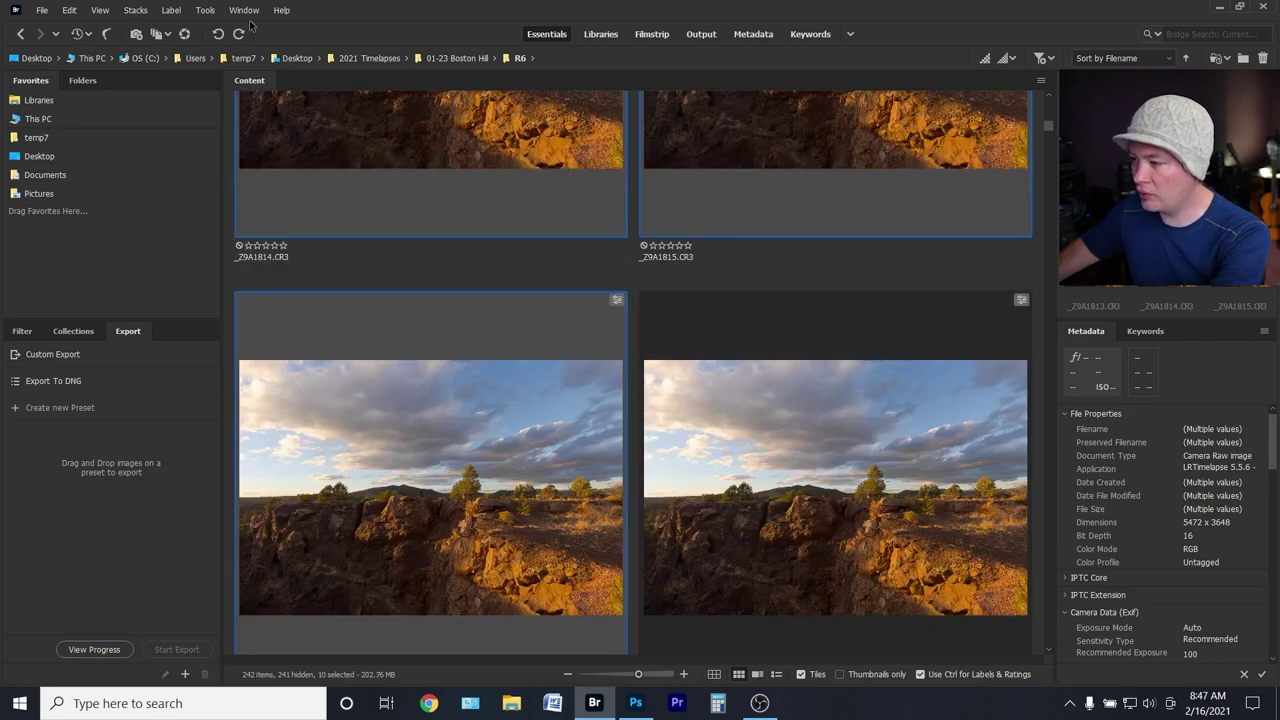
# Load the ten selected raw photos into a single Photoshop document as layers.
pyautogui.click(210, 14)
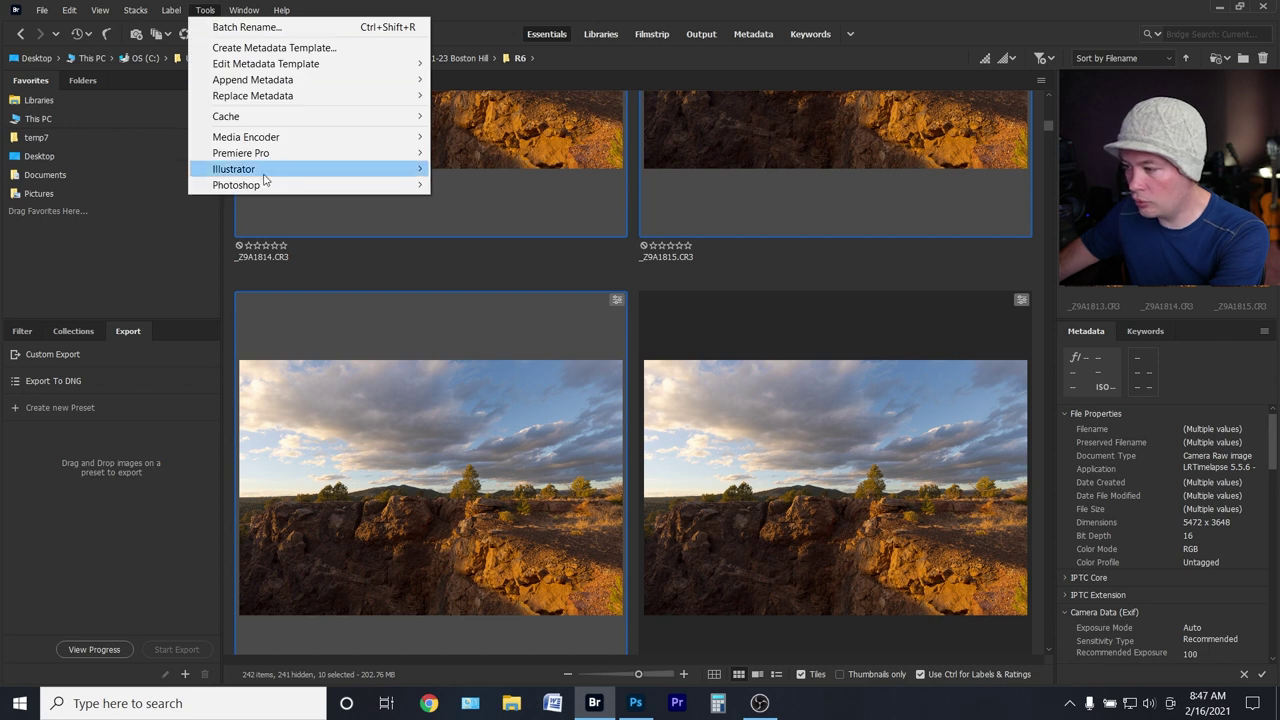
pyautogui.moveTo(262, 182)
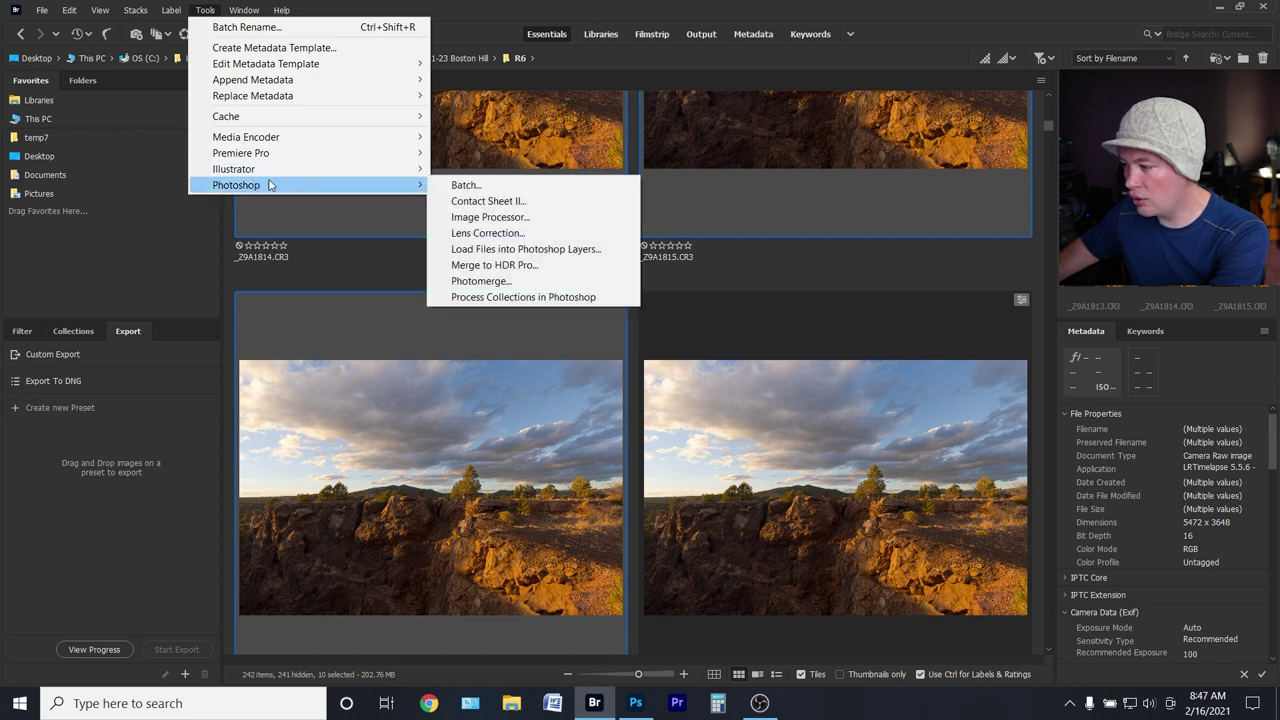
pyautogui.click(558, 252)
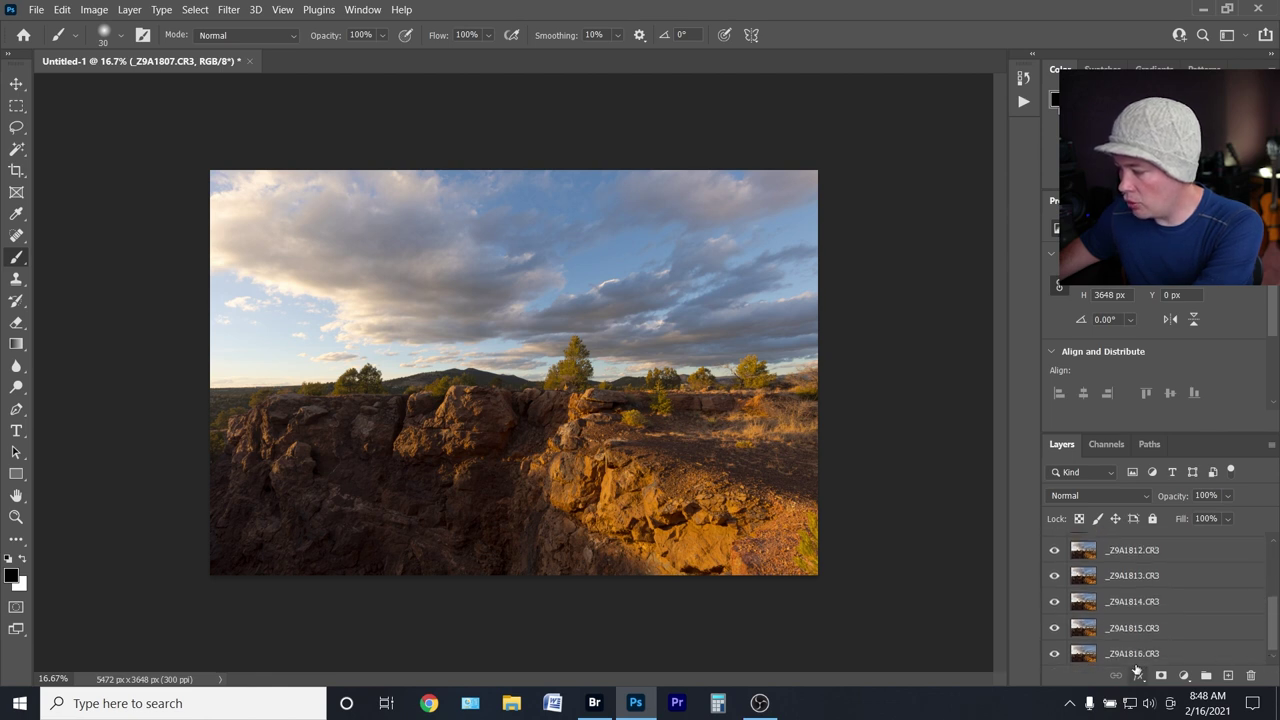
# Select all the photo layers, from _Z9A1807.CR3 down to _Z9A1816.CR3.
pyautogui.scroll(-3, 1171, 553)
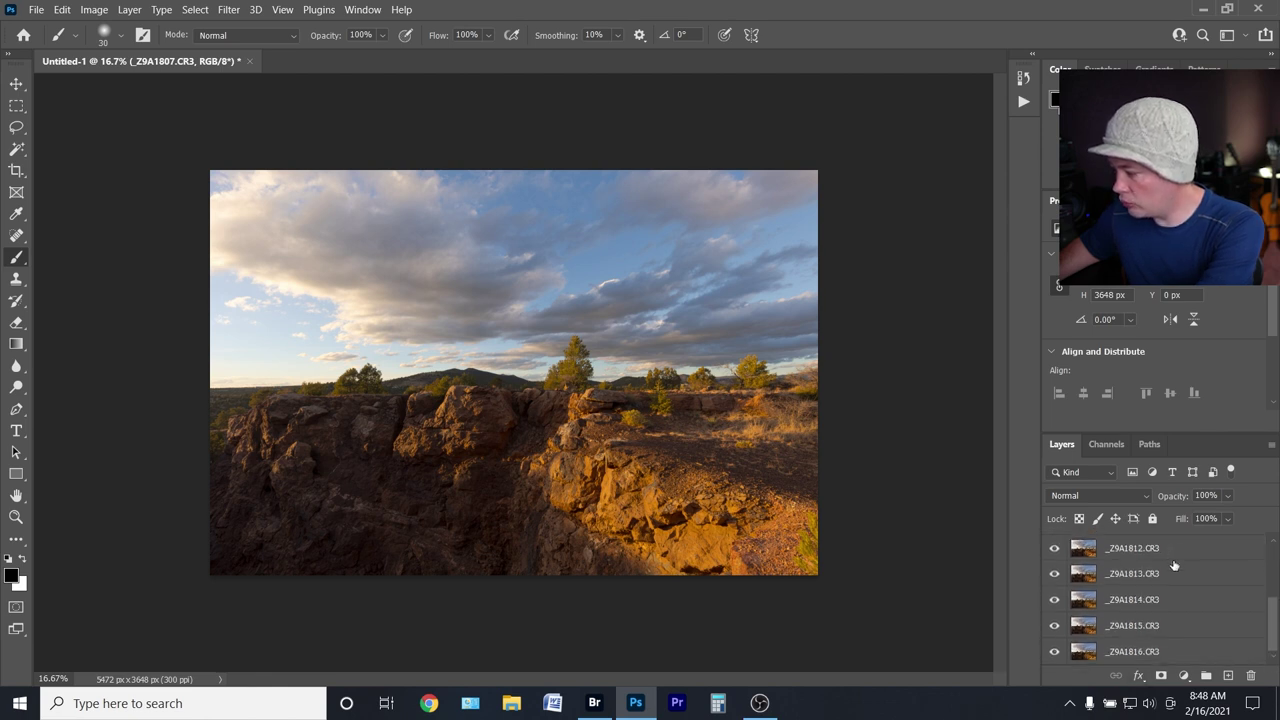
pyautogui.keyDown('shift'); pyautogui.click(1144, 651); pyautogui.keyUp('shift')
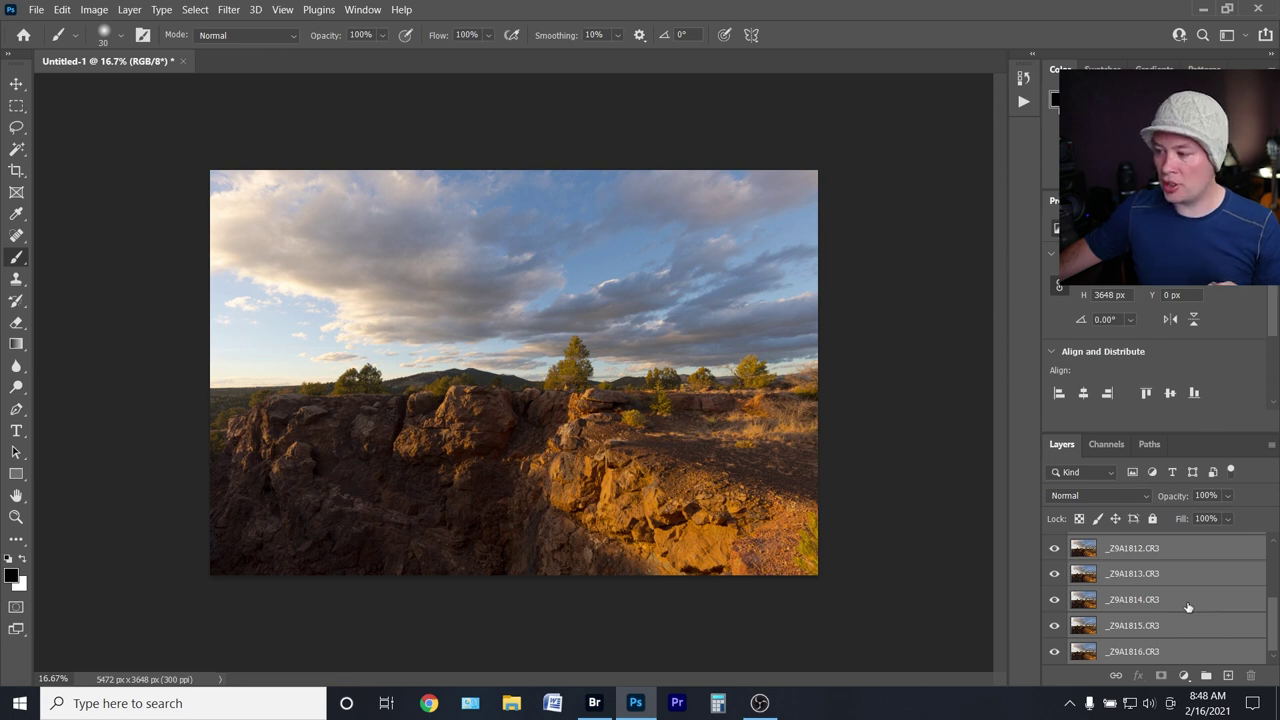
pyautogui.click(95, 10)
pyautogui.moveTo(62, 10)
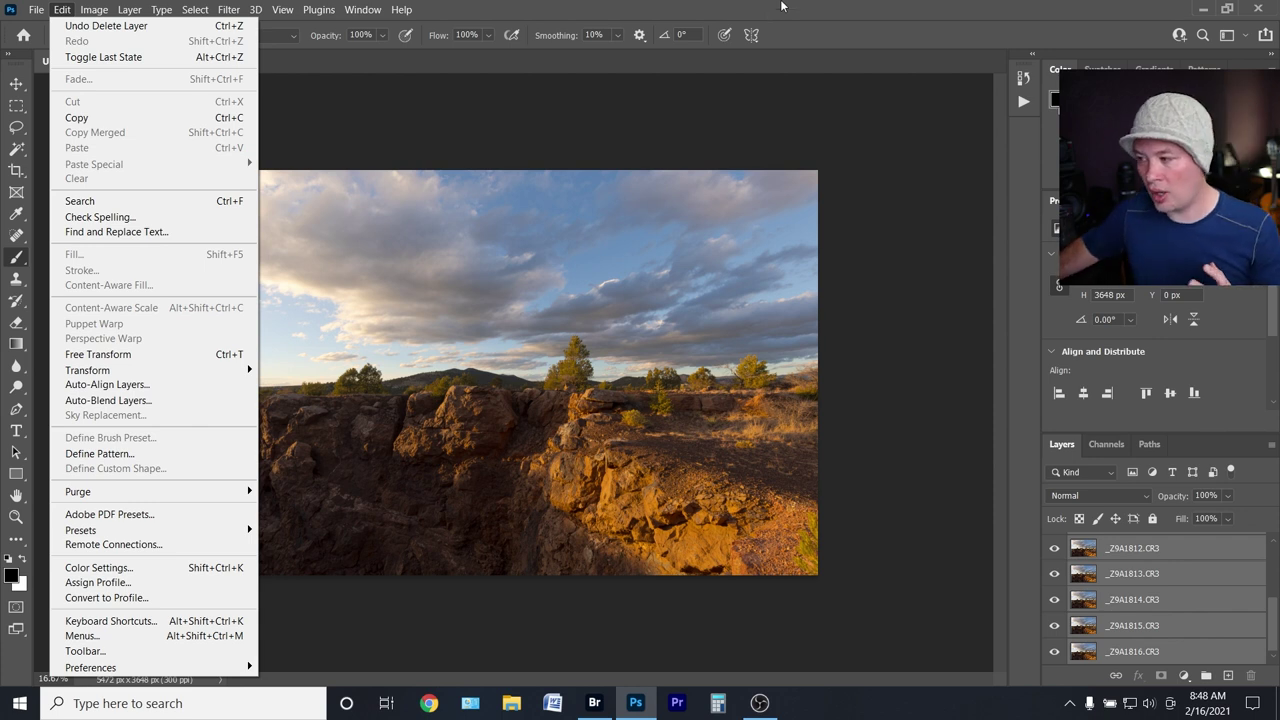
pyautogui.click(1273, 618)
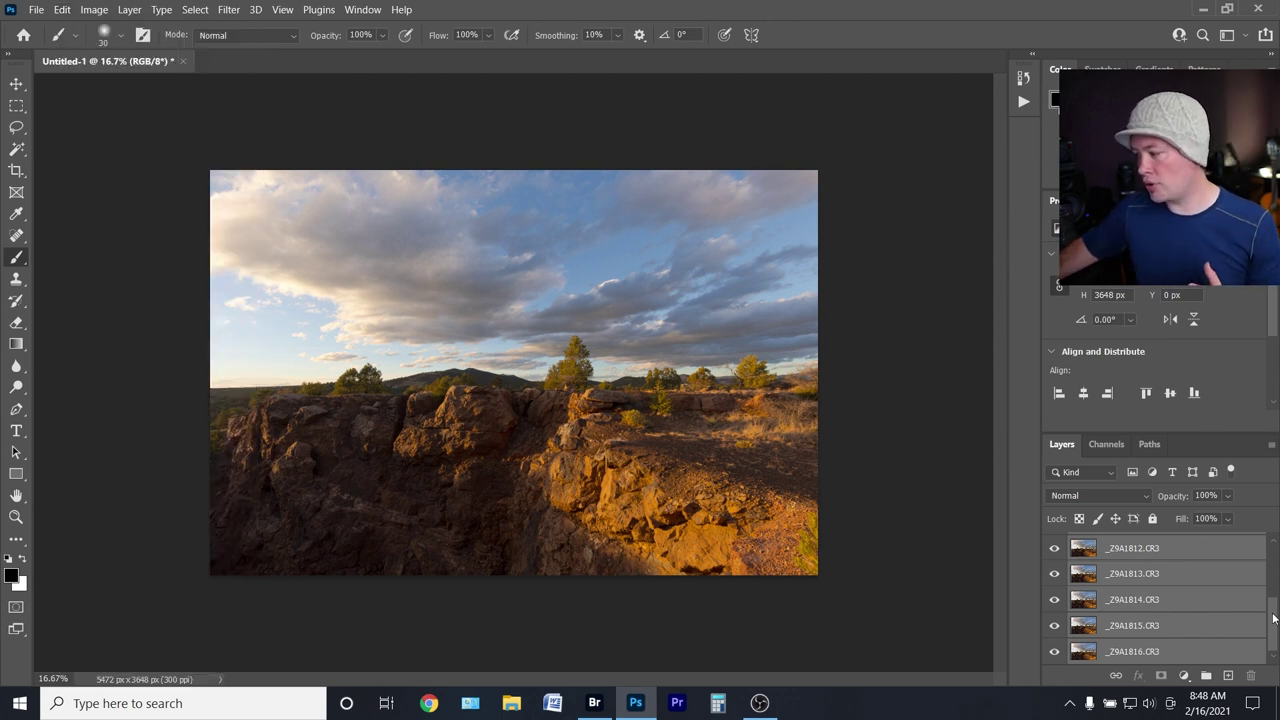
# Convert the selected photo layers into one smart object.
pyautogui.scroll(1, 1273, 618)
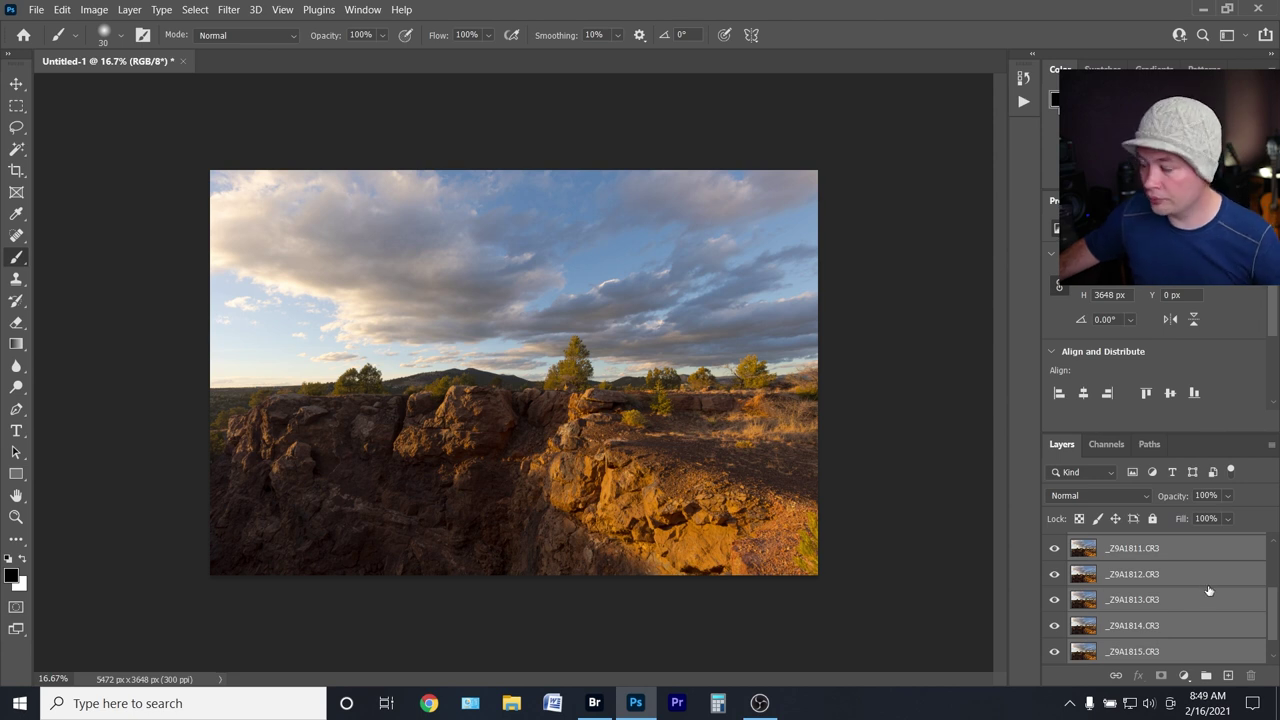
pyautogui.rightClick(1169, 577)
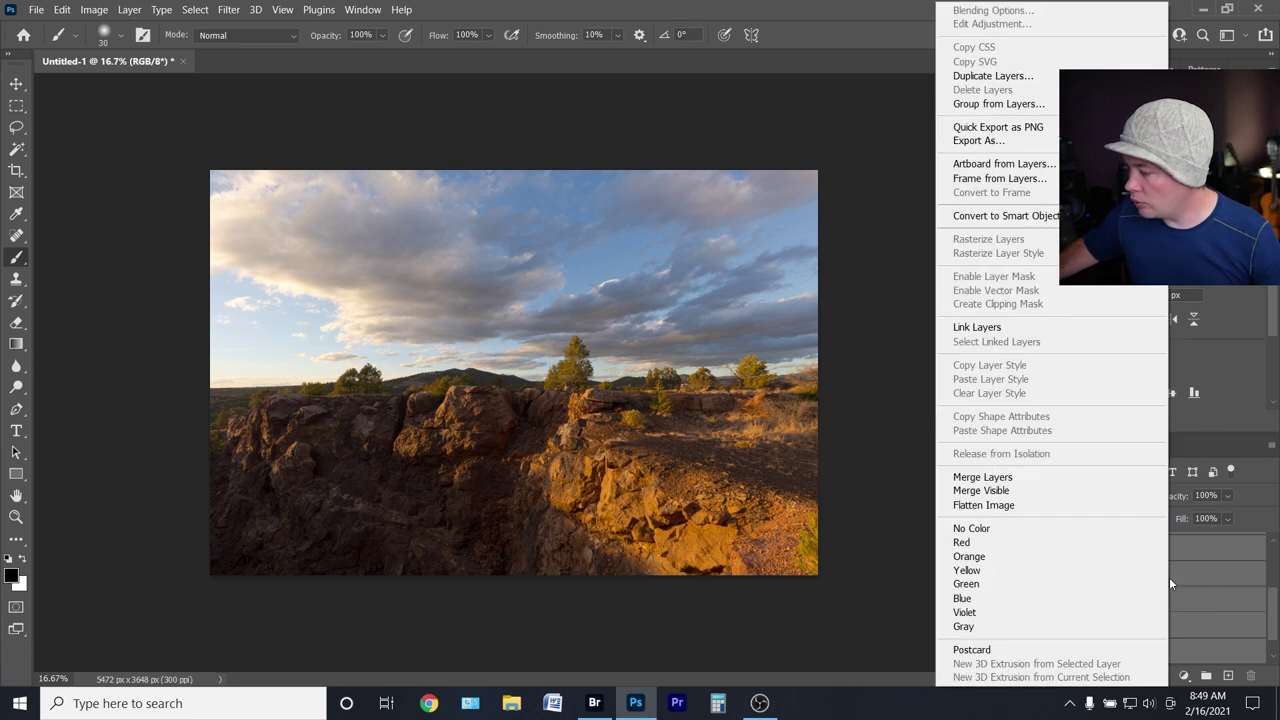
pyautogui.click(1044, 217)
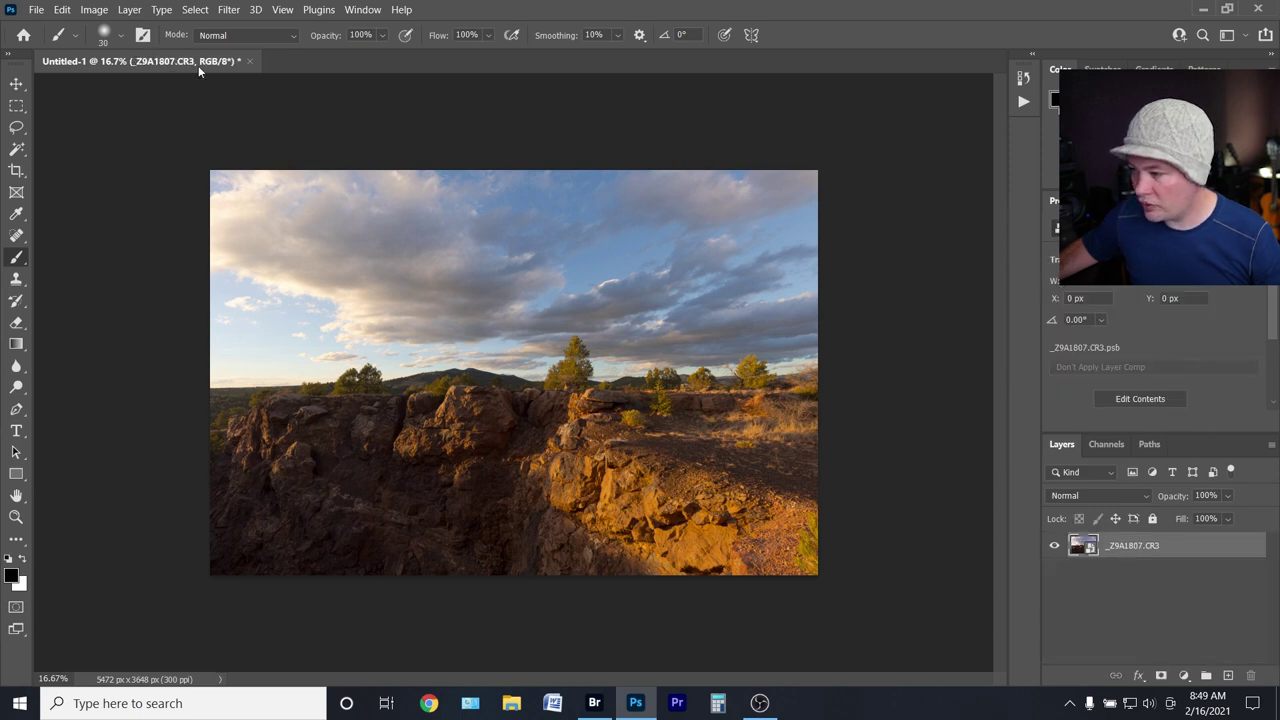
# Apply the Mean stack mode to the smart object to average the stacked exposures.
pyautogui.click(129, 9)
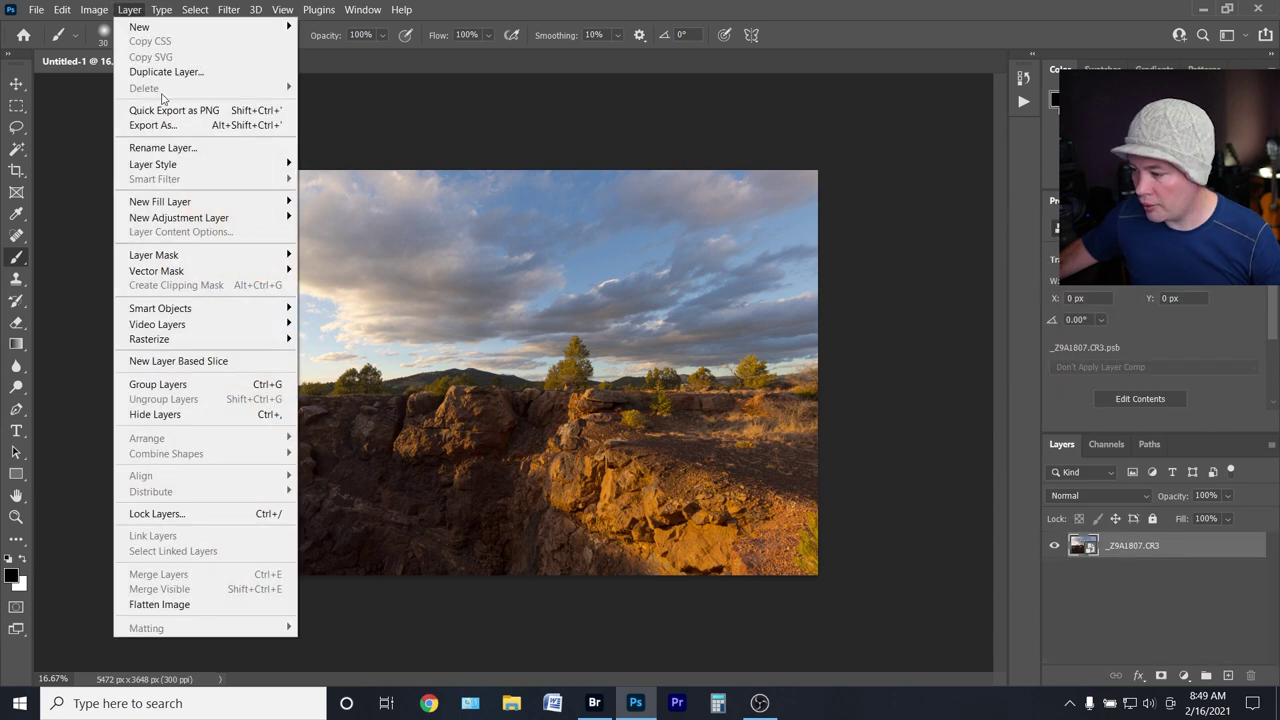
pyautogui.moveTo(250, 311)
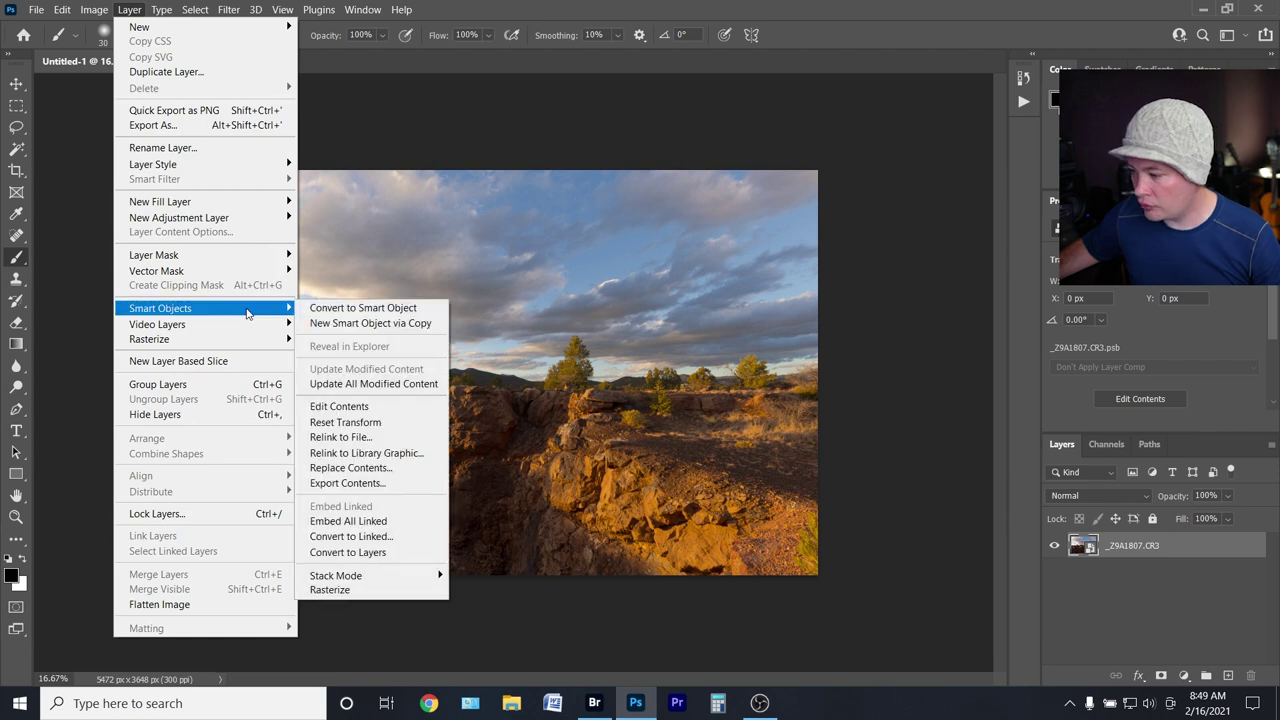
pyautogui.moveTo(427, 583)
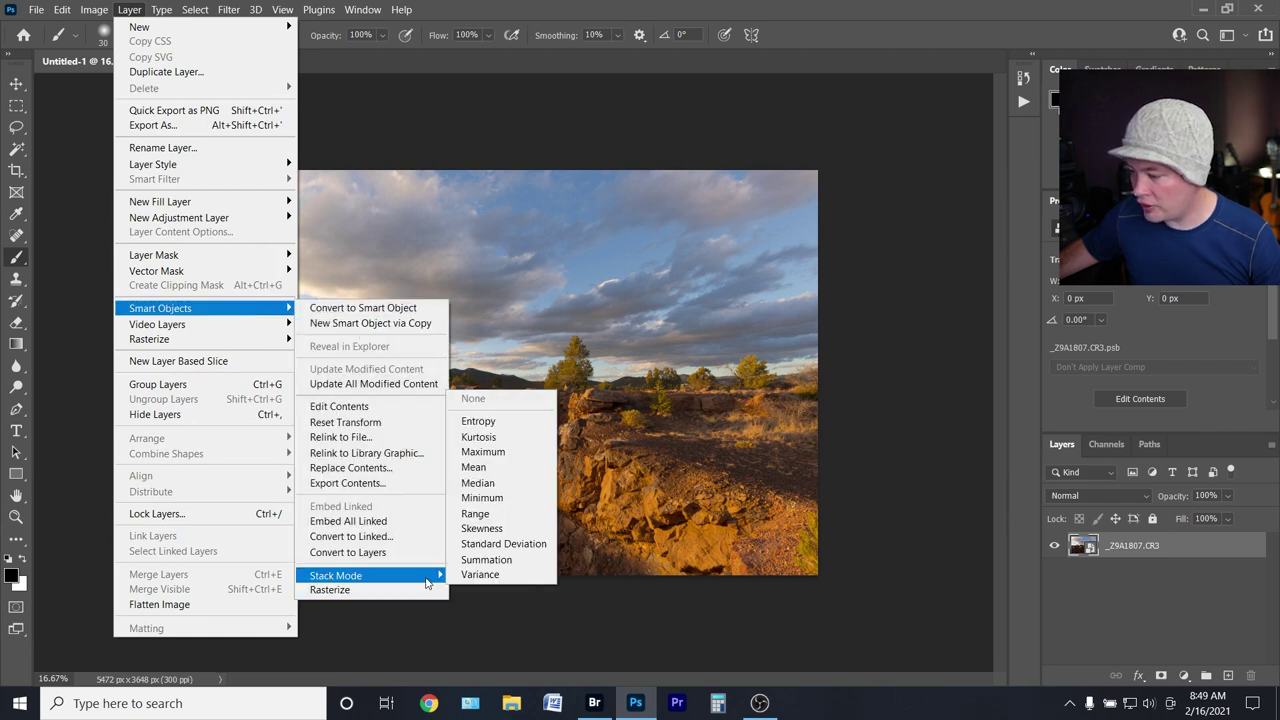
pyautogui.click(499, 474)
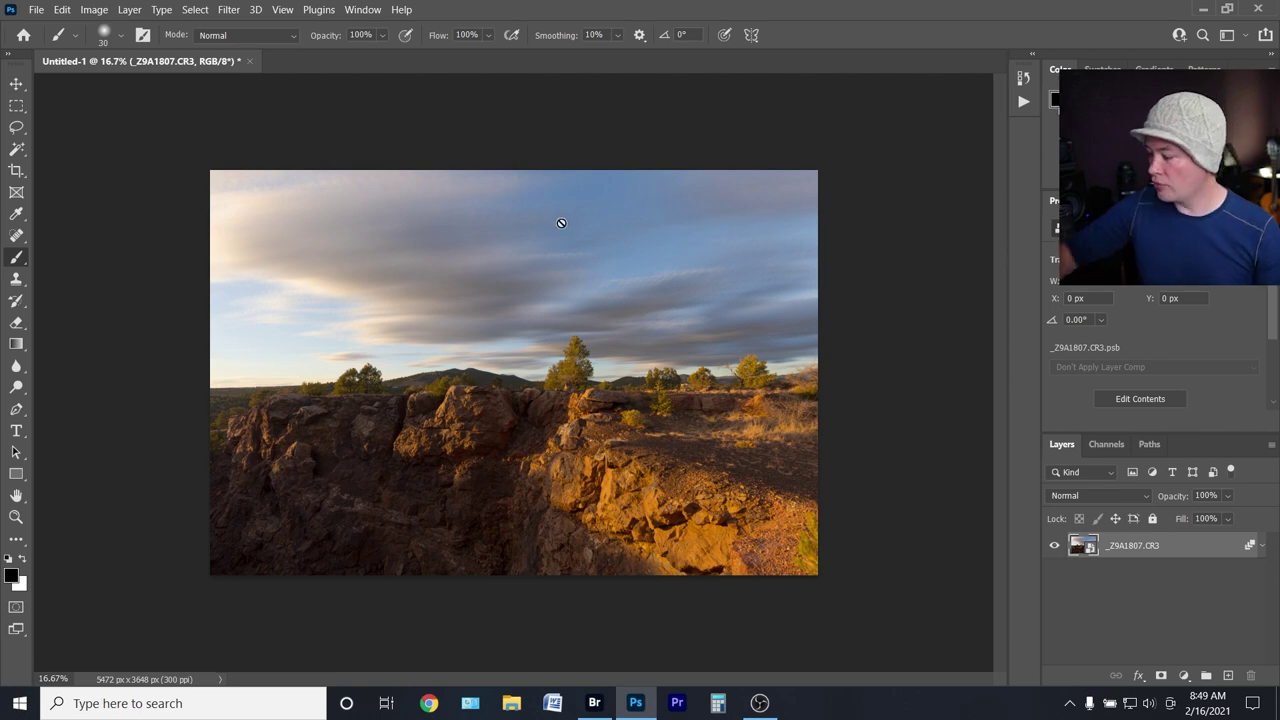
# Examine the averaged clouds and trees up close at 50% zoom, and return to the whole-image view.
pyautogui.hotkey('ctrl', '+')
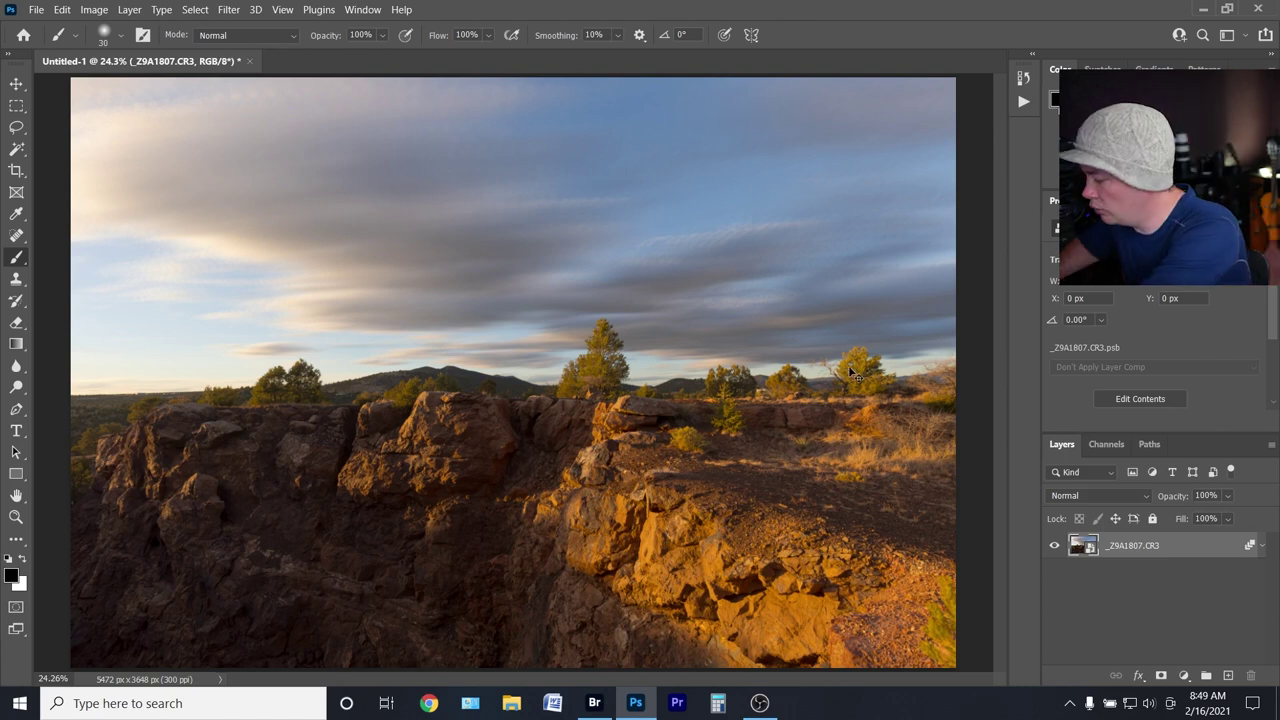
pyautogui.hotkey('ctrl', '+')
pyautogui.scroll(3, 816, 250)
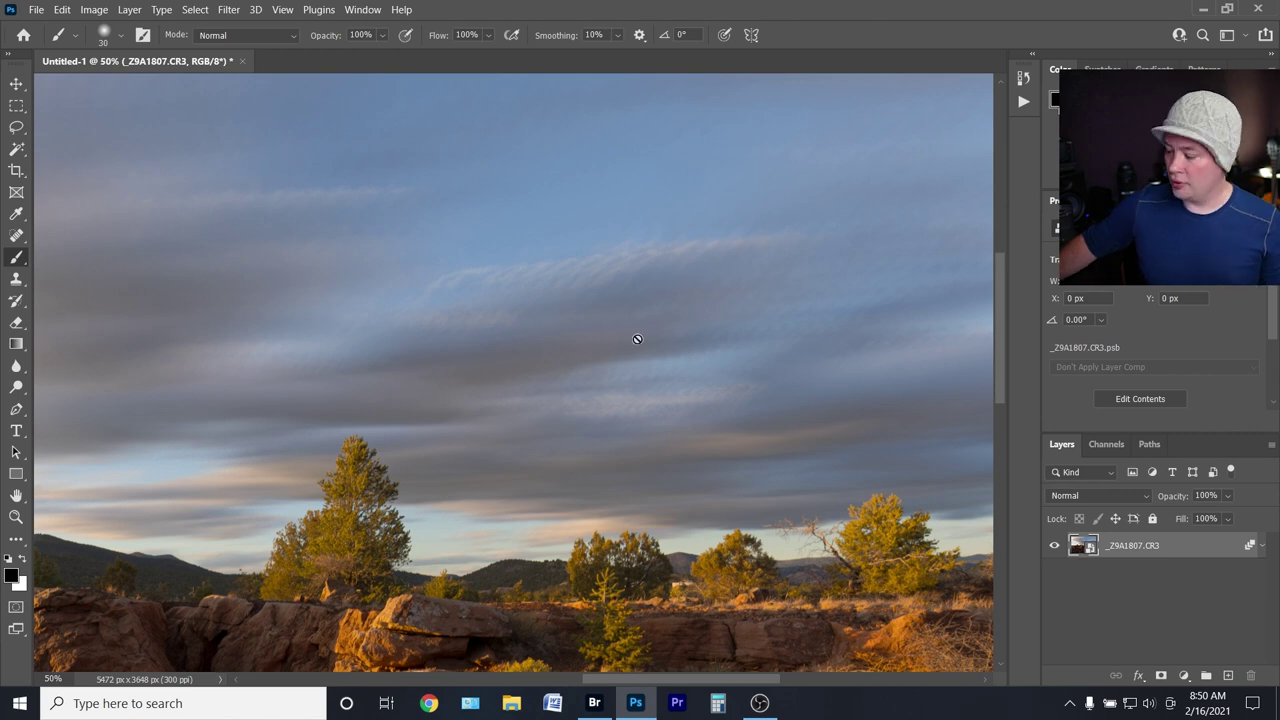
pyautogui.hotkey('ctrl', 'z')
pyautogui.hotkey('ctrl', '0')
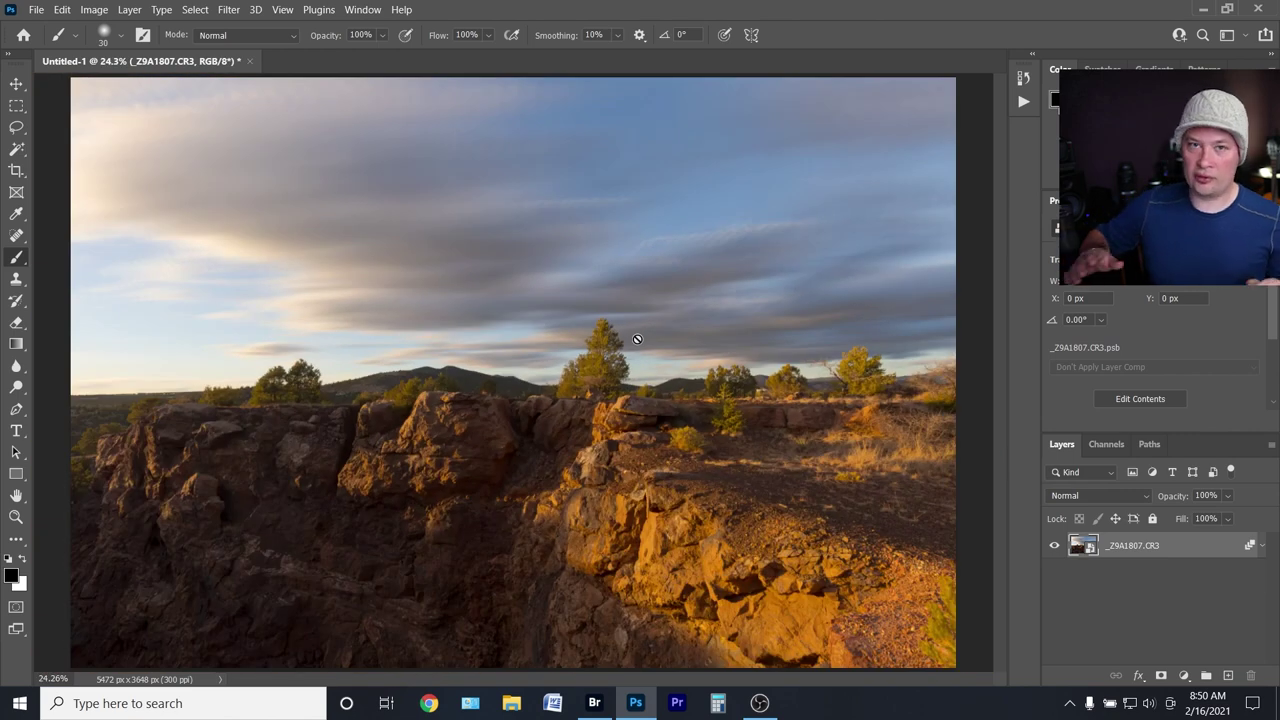
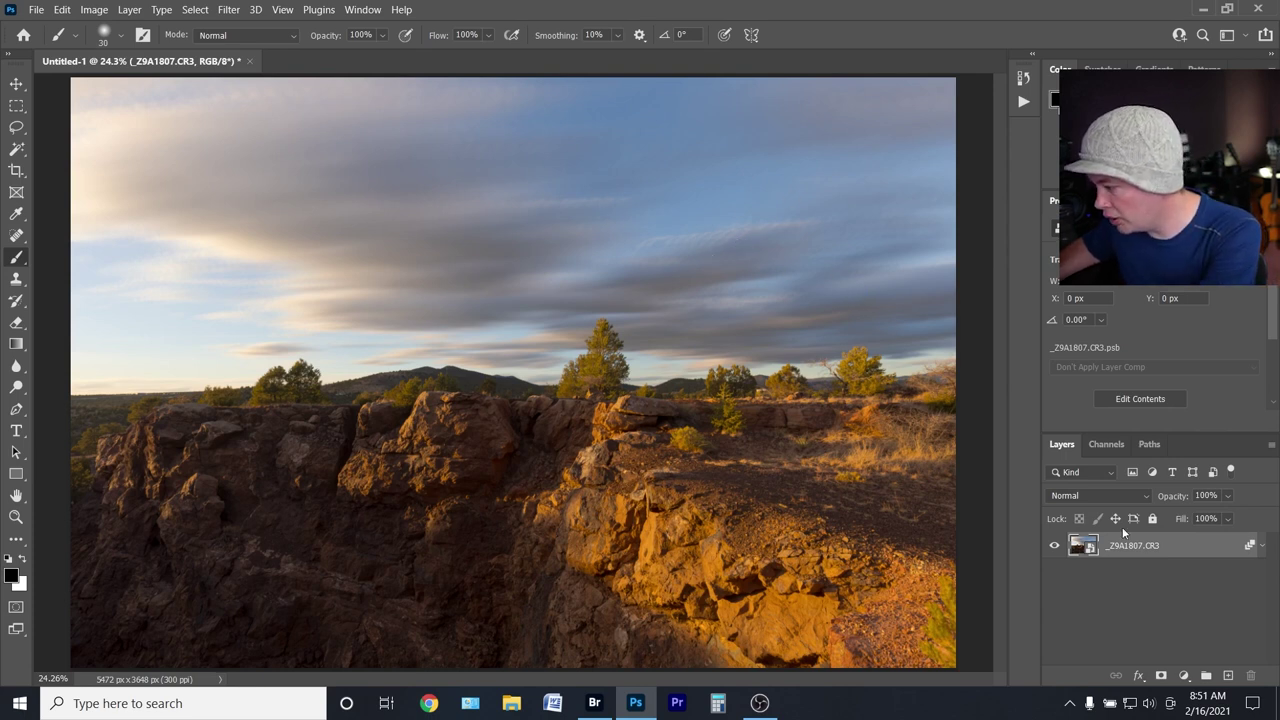
# Rasterize the averaged smart object _Z9A1807.CR3 and duplicate the resulting layer.
pyautogui.rightClick(1157, 550)
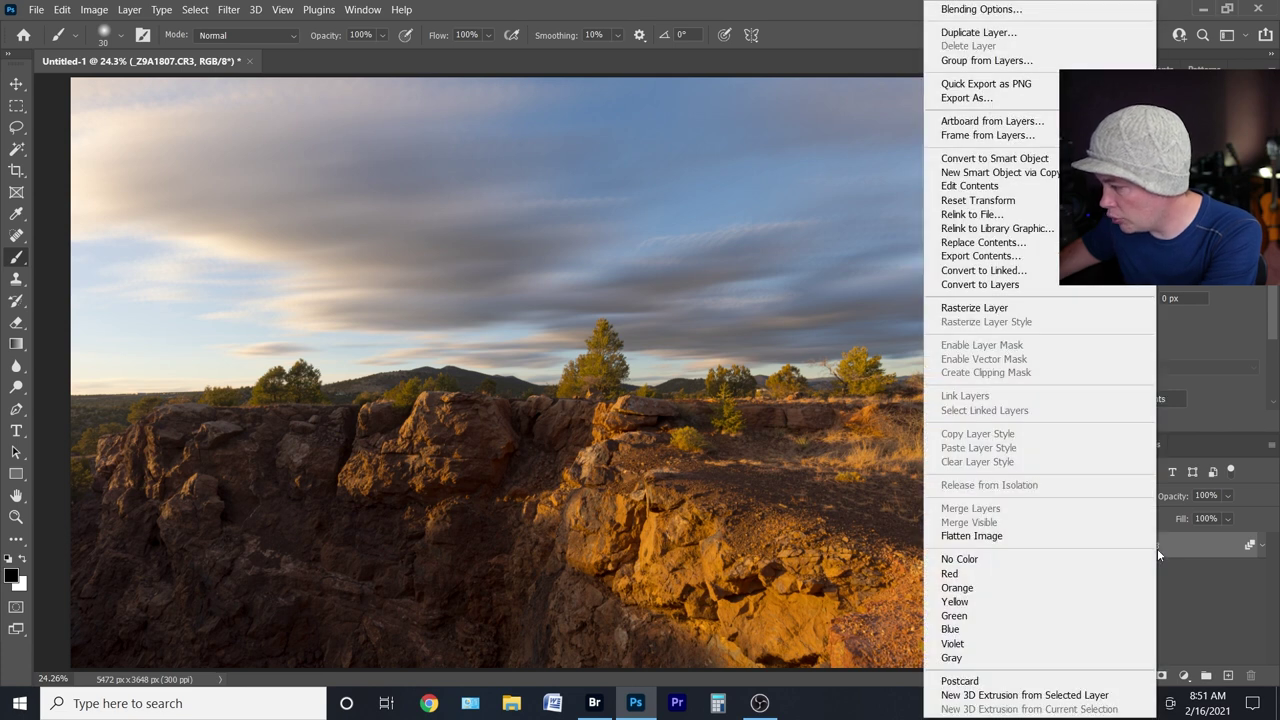
pyautogui.click(1031, 310)
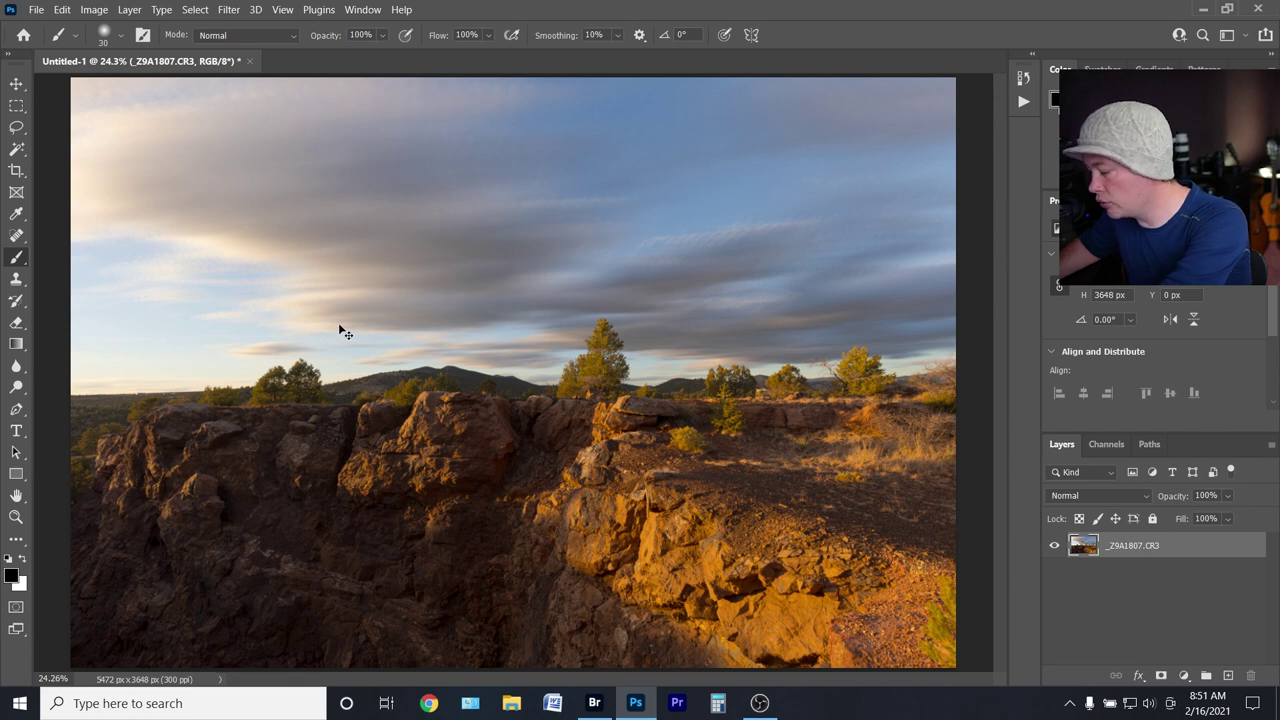
pyautogui.hotkey('ctrl', 'j')
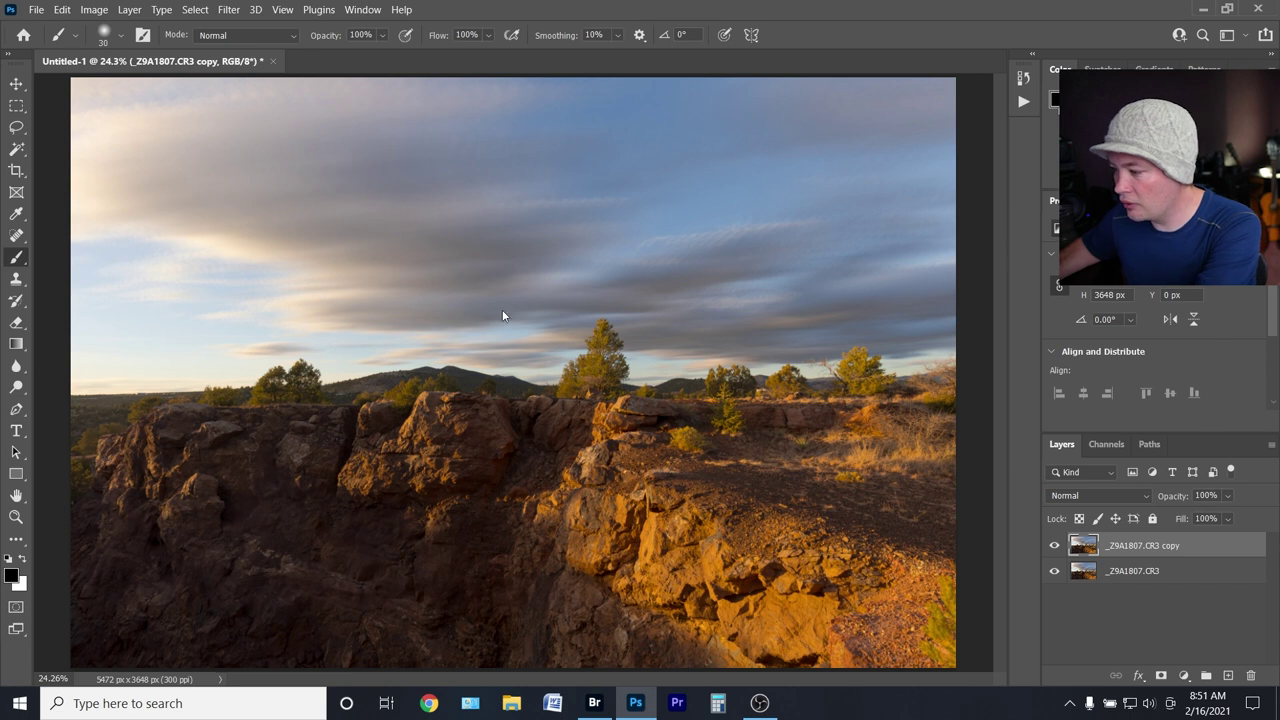
# Start the Camera Raw Filter on the duplicated layer and set Noise Reduction to 100.
pyautogui.hotkey('ctrl', 'shift', 'a')
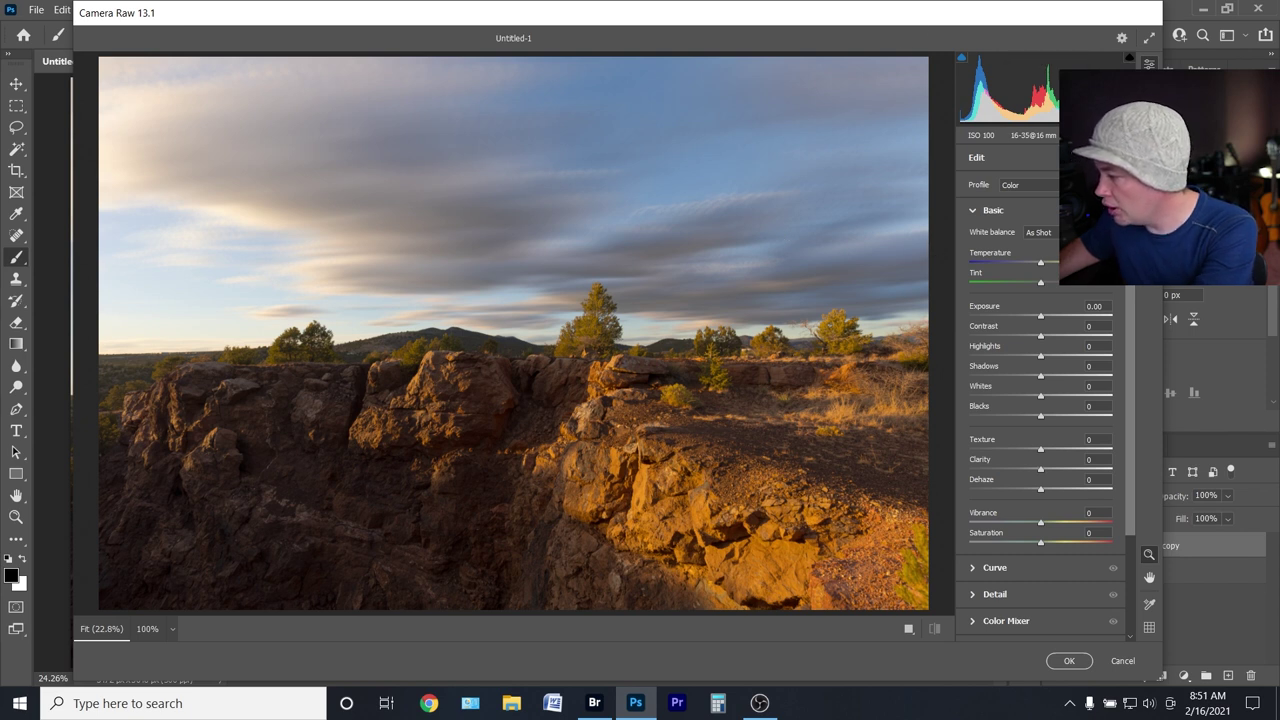
pyautogui.scroll(-3, 974, 520)
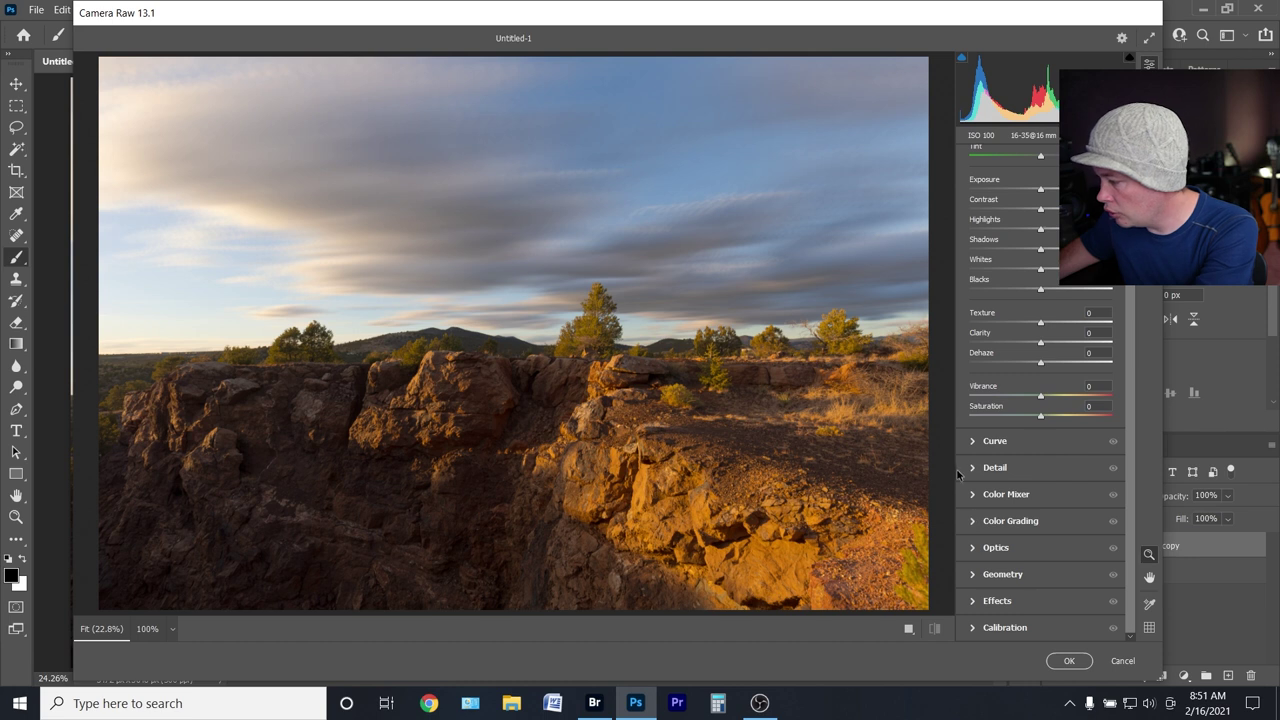
pyautogui.click(971, 467)
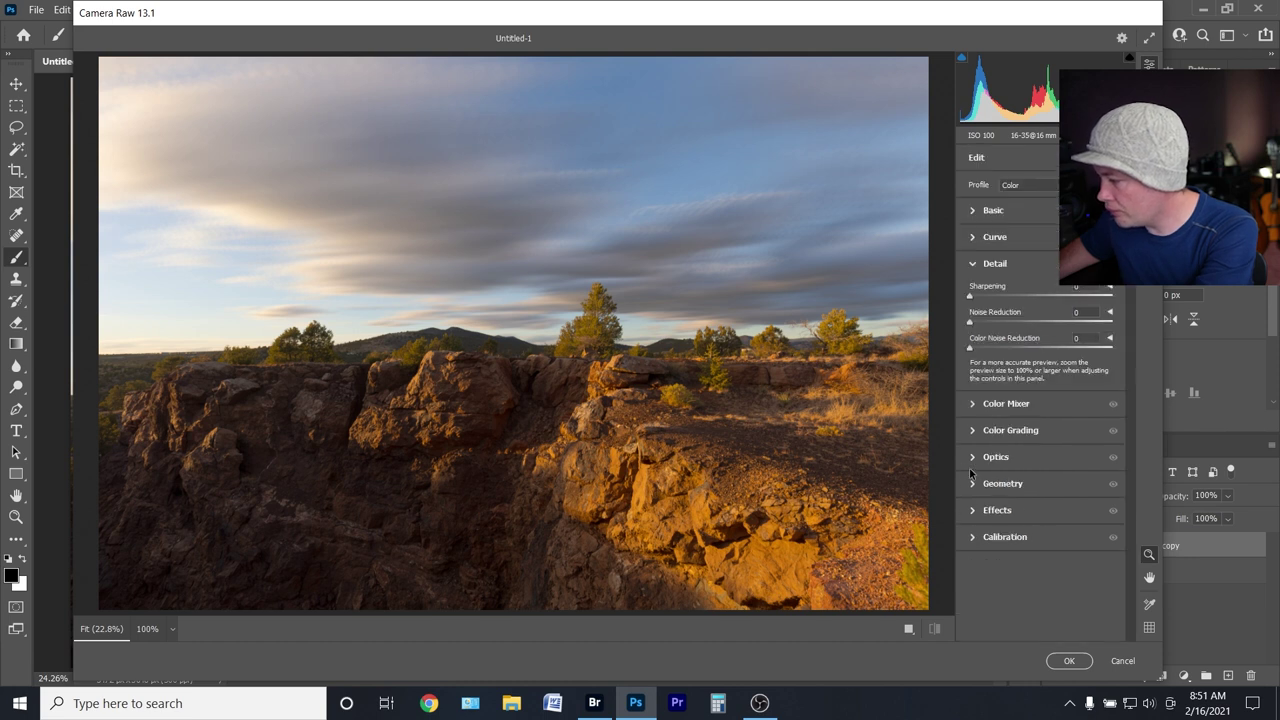
pyautogui.click(1074, 322)
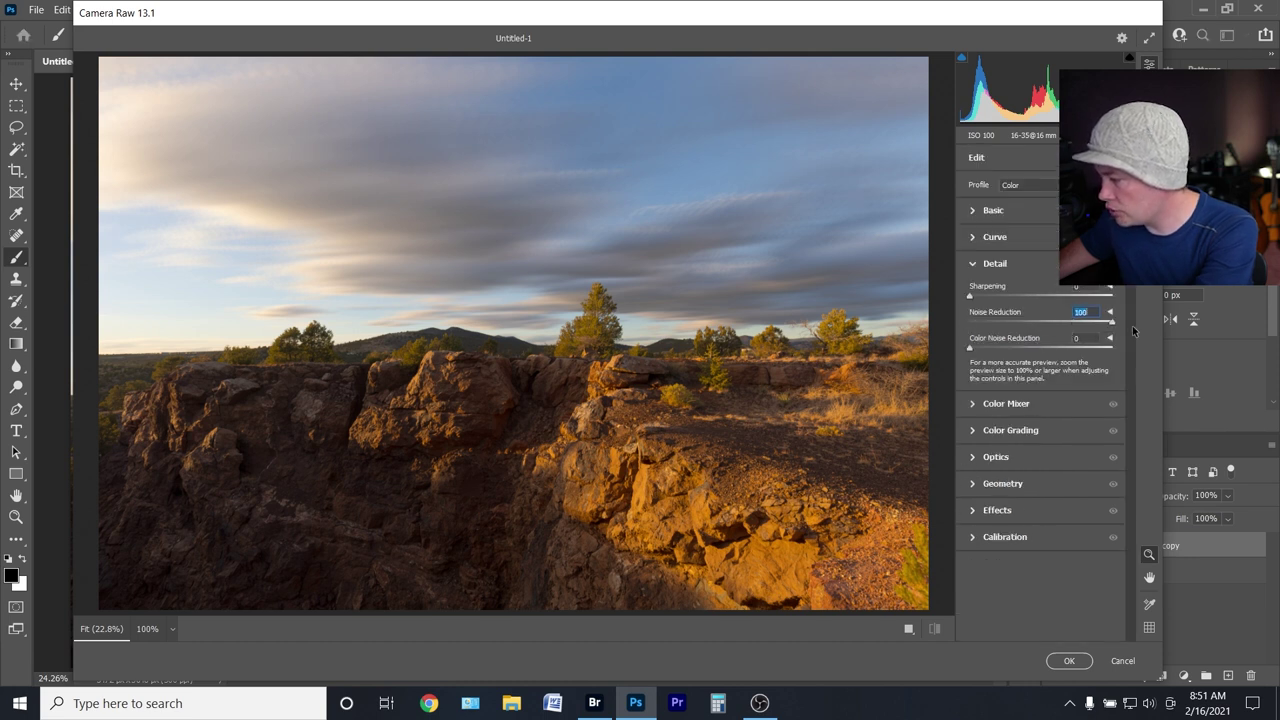
# Soften the image in the Camera Raw Filter with Texture at -43 and Clarity at -41.
pyautogui.click(1038, 212)
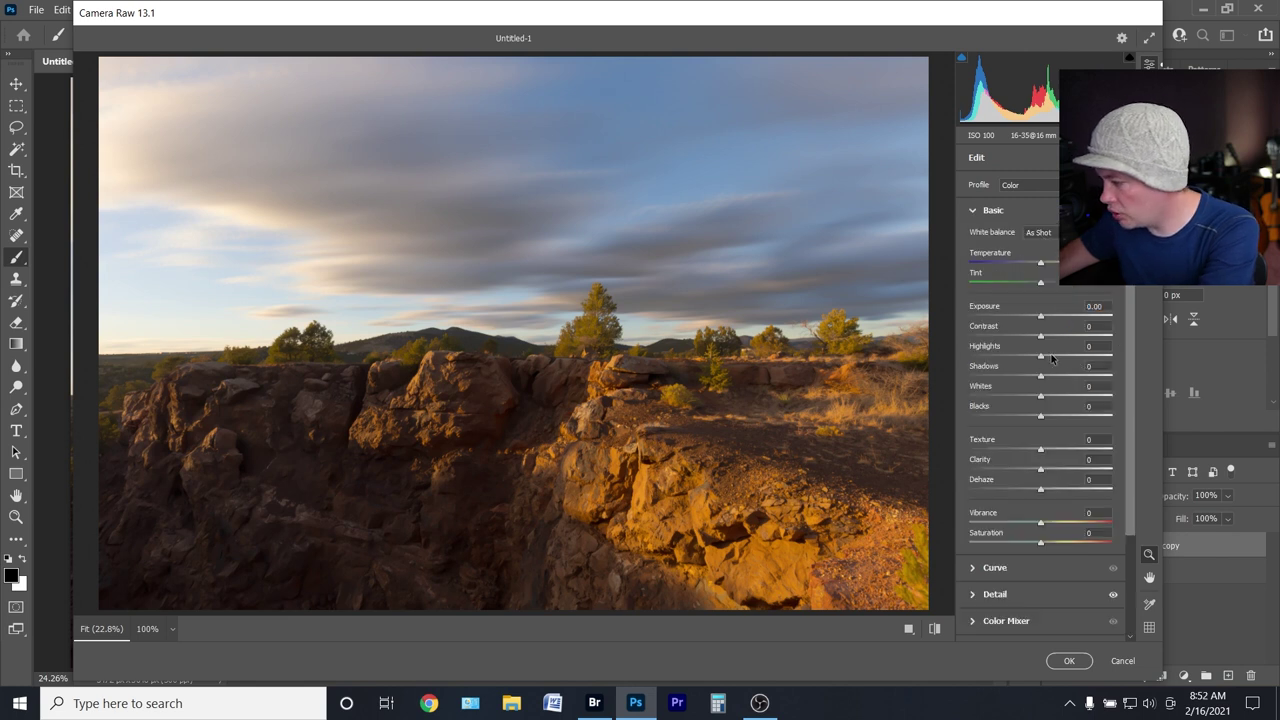
pyautogui.click(1034, 468)
pyautogui.moveTo(1034, 468); pyautogui.dragTo(1028, 468)
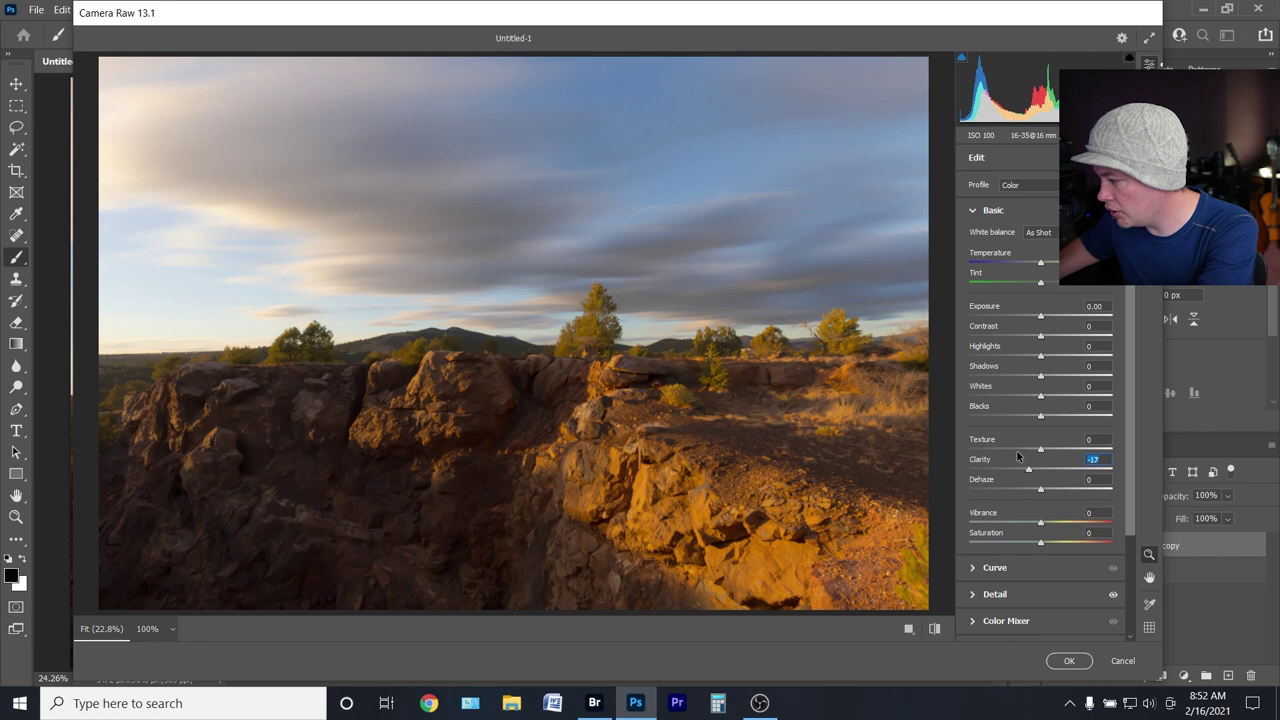
pyautogui.moveTo(1017, 448); pyautogui.dragTo(1012, 470)
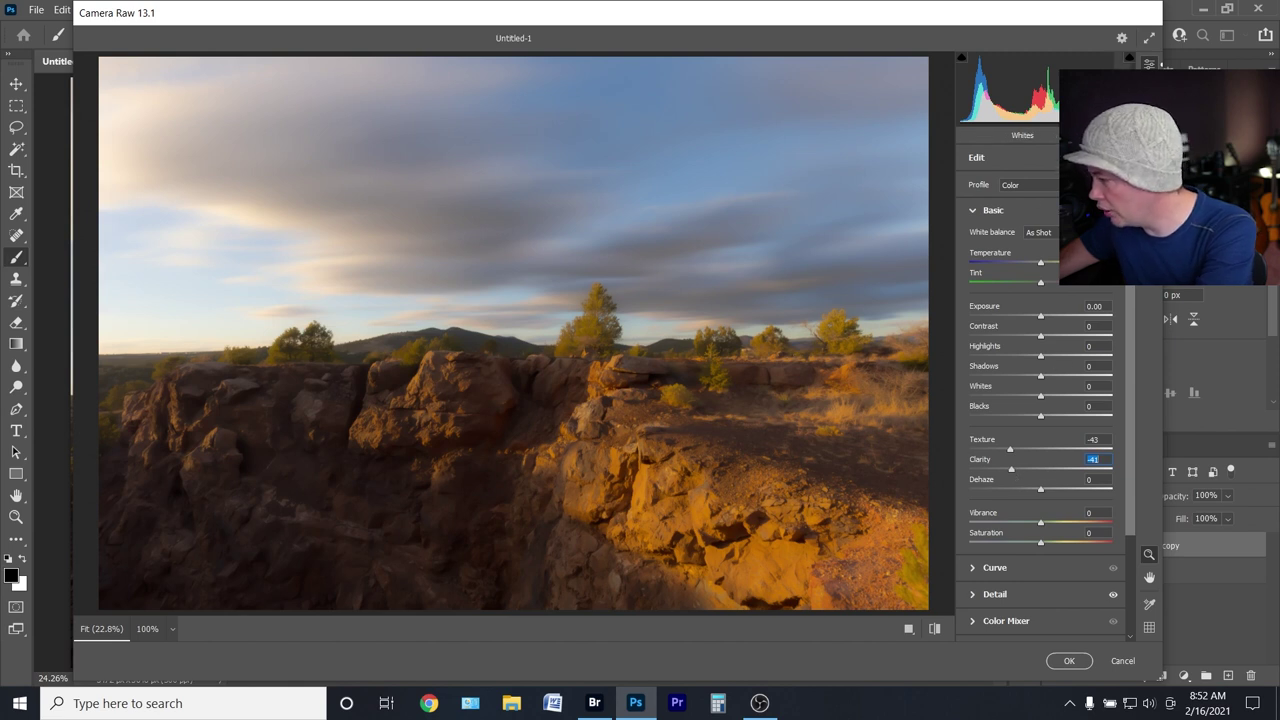
# Set Noise Reduction to 83 and apply the Camera Raw adjustments, checking the softened copy against the layer beneath it.
pyautogui.scroll(-2, 1000, 350)
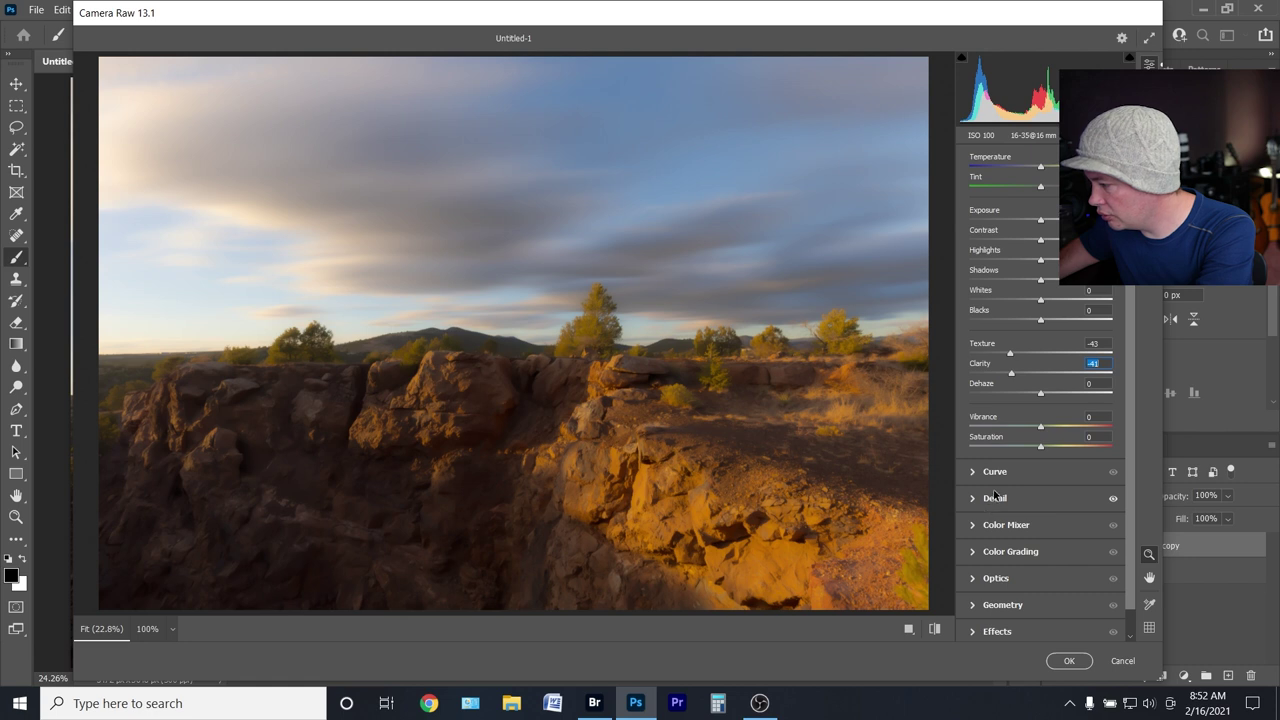
pyautogui.click(973, 499)
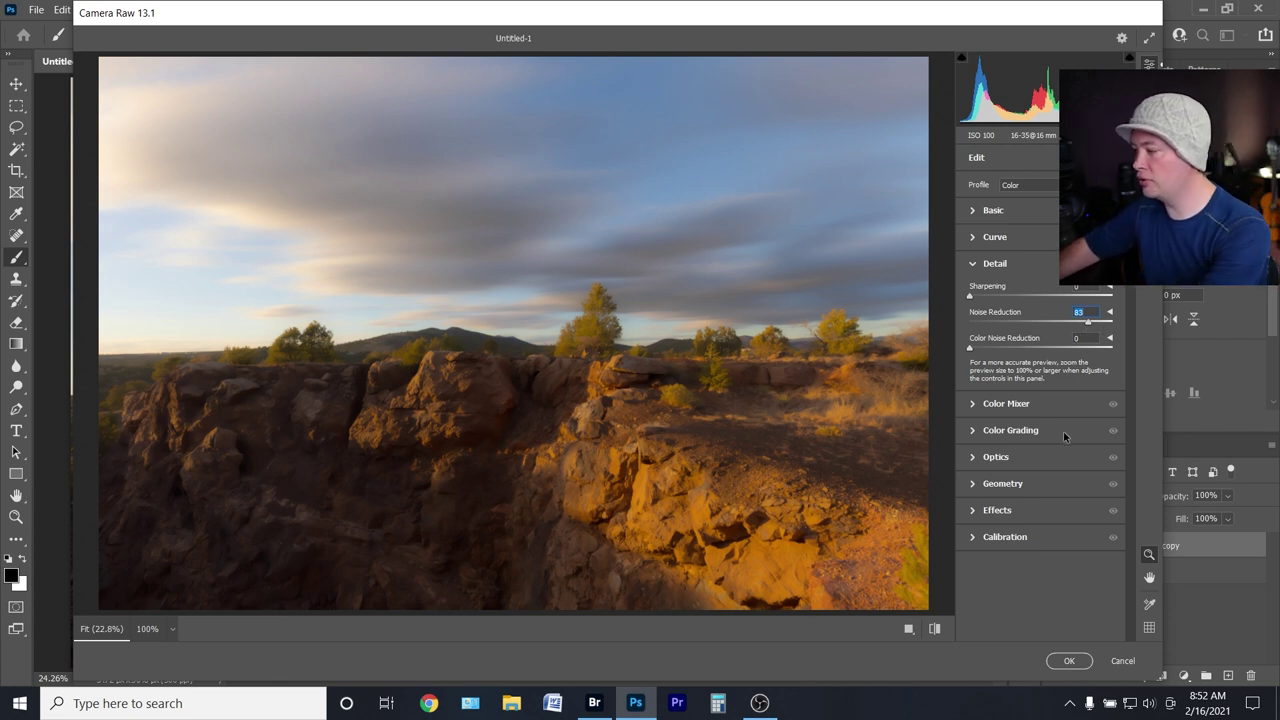
pyautogui.click(1066, 661)
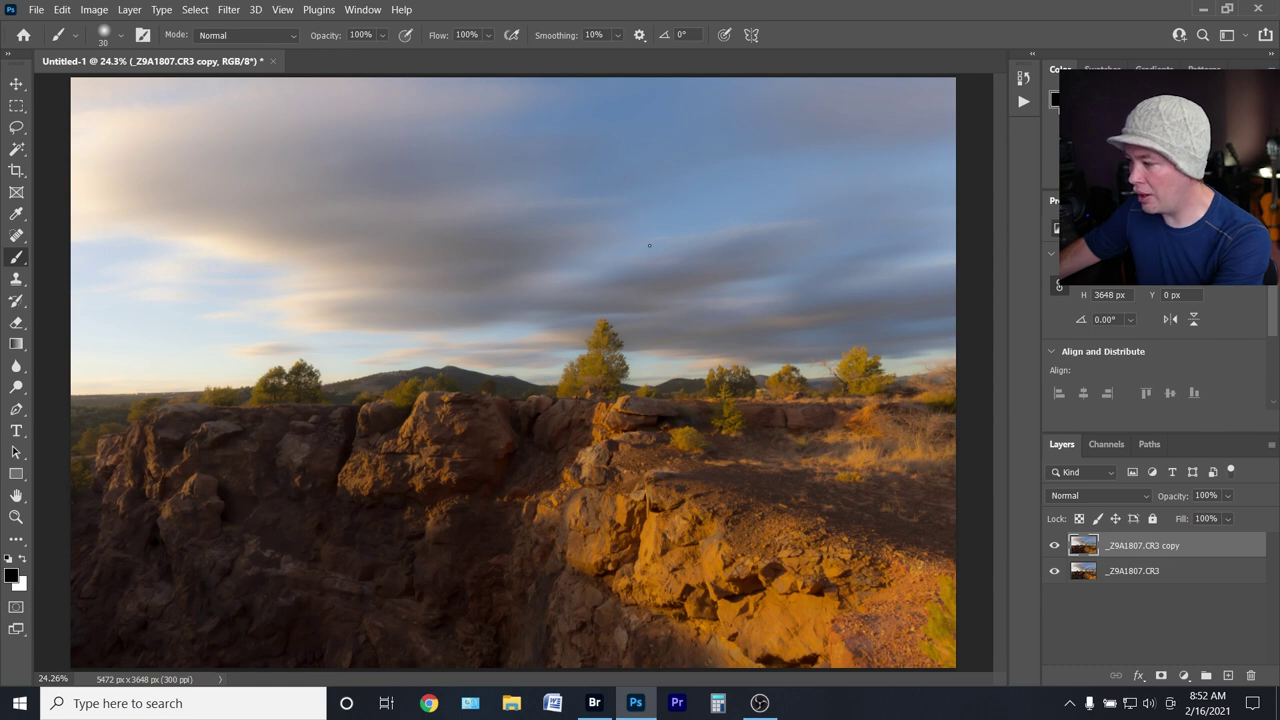
pyautogui.click(1060, 545)
pyautogui.click(1060, 545)
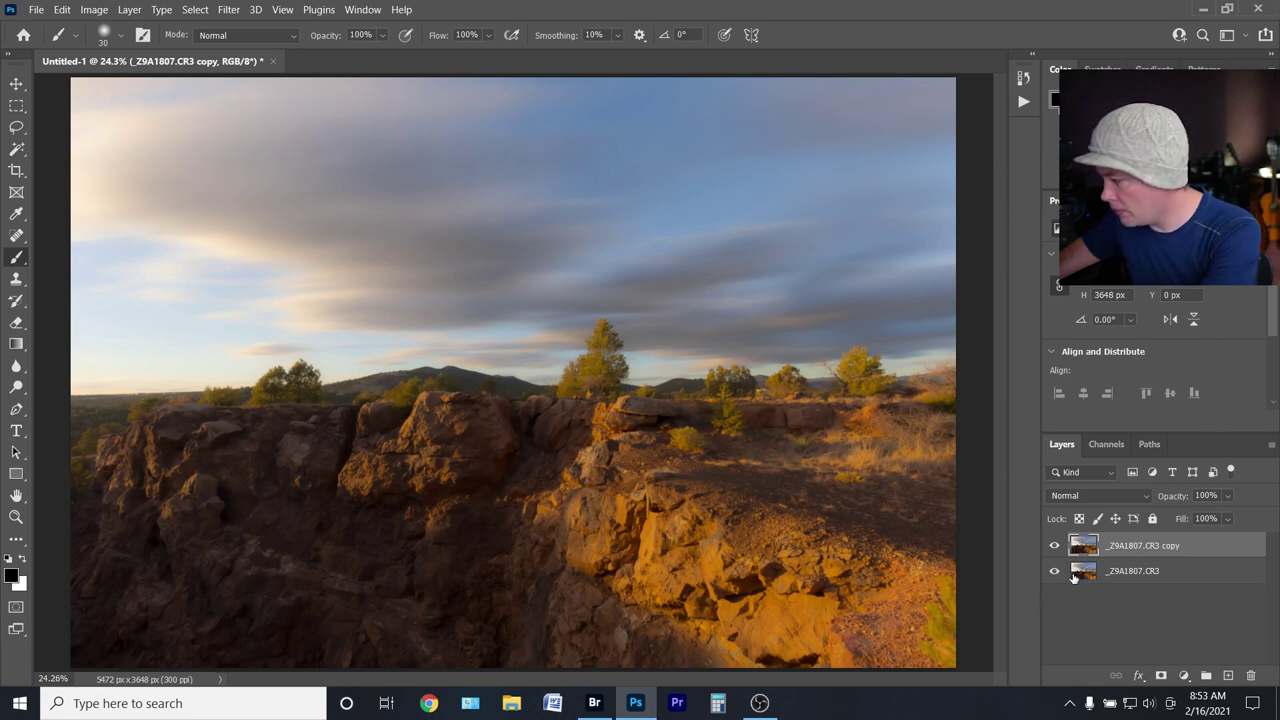
# Add a layer mask to the softened copy and invert it to black to hide the softening.
pyautogui.click(1161, 676)
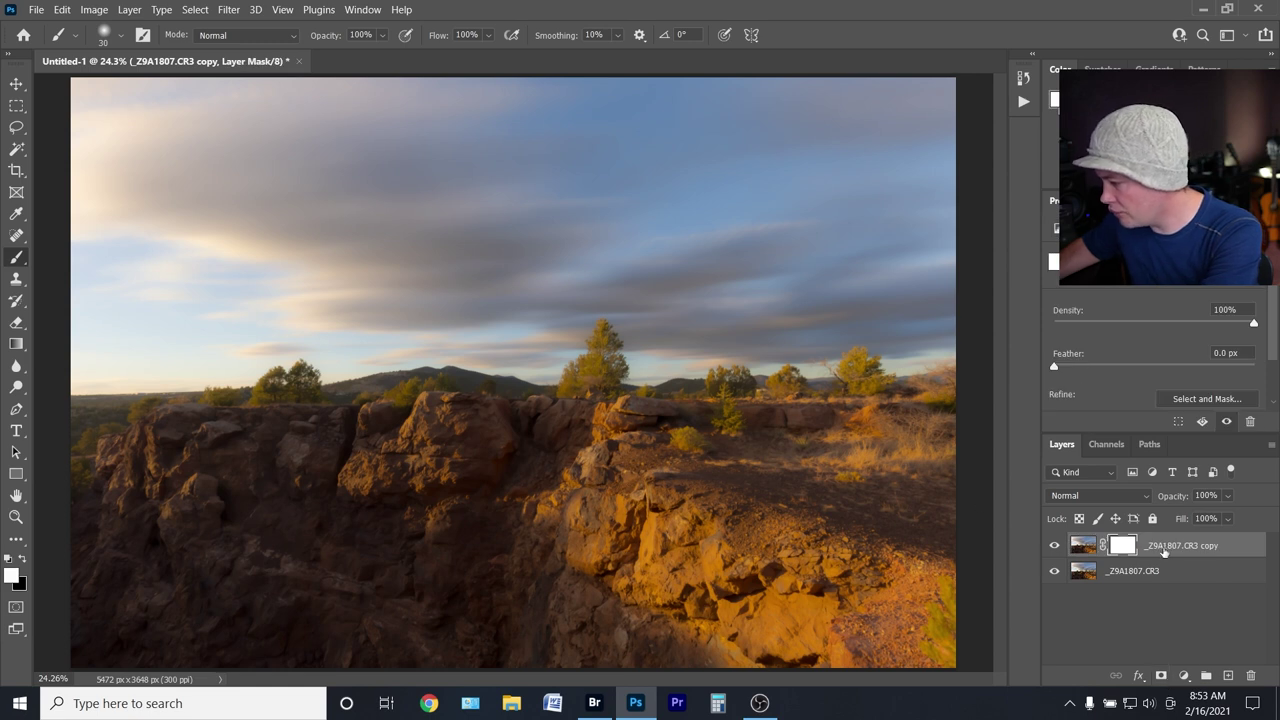
pyautogui.hotkey('ctrl', 'i')
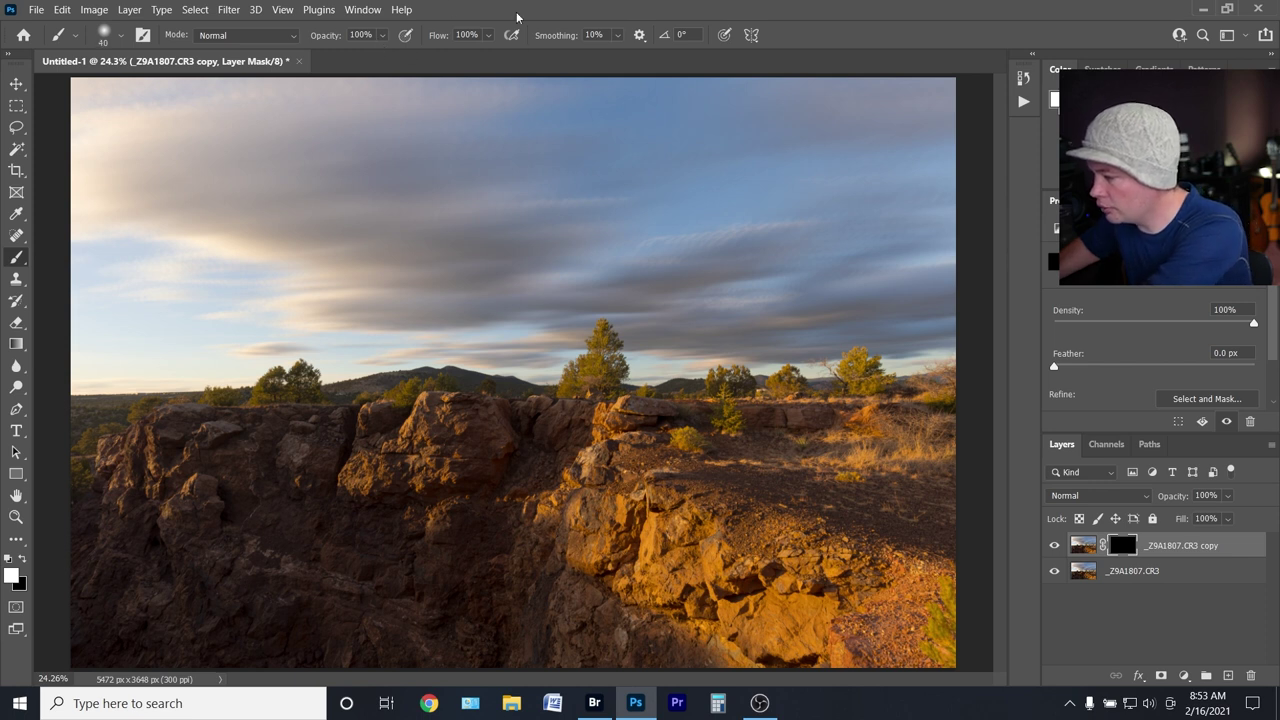
# Paint white over the broad sky area on the copy's mask with the brush enlarged to 900 px.
pyautogui.press(']')
pyautogui.press(']')
pyautogui.press(']')
pyautogui.press(']')
pyautogui.press(']')
pyautogui.press(']')
pyautogui.press(']')
pyautogui.press(']')
pyautogui.press(']')
pyautogui.press(']')
pyautogui.press(']')
pyautogui.press(']')
pyautogui.press(']')
pyautogui.press(']')
pyautogui.press(']')
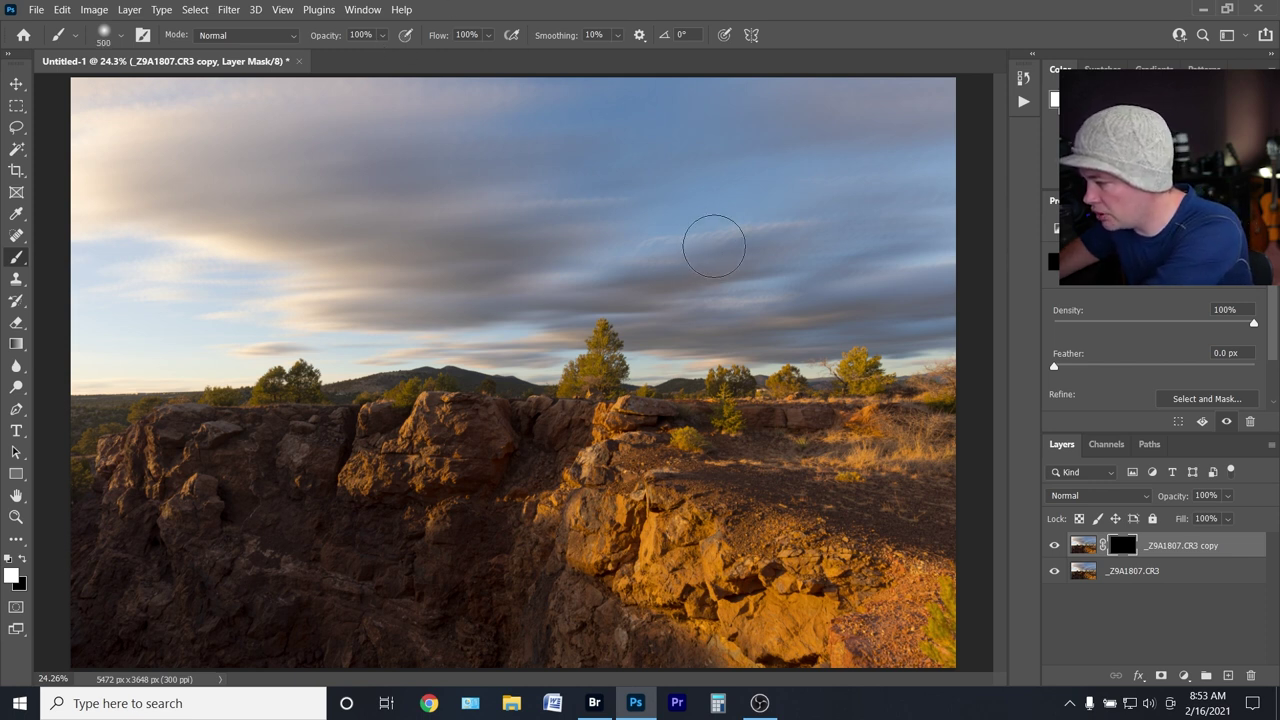
pyautogui.press(']')
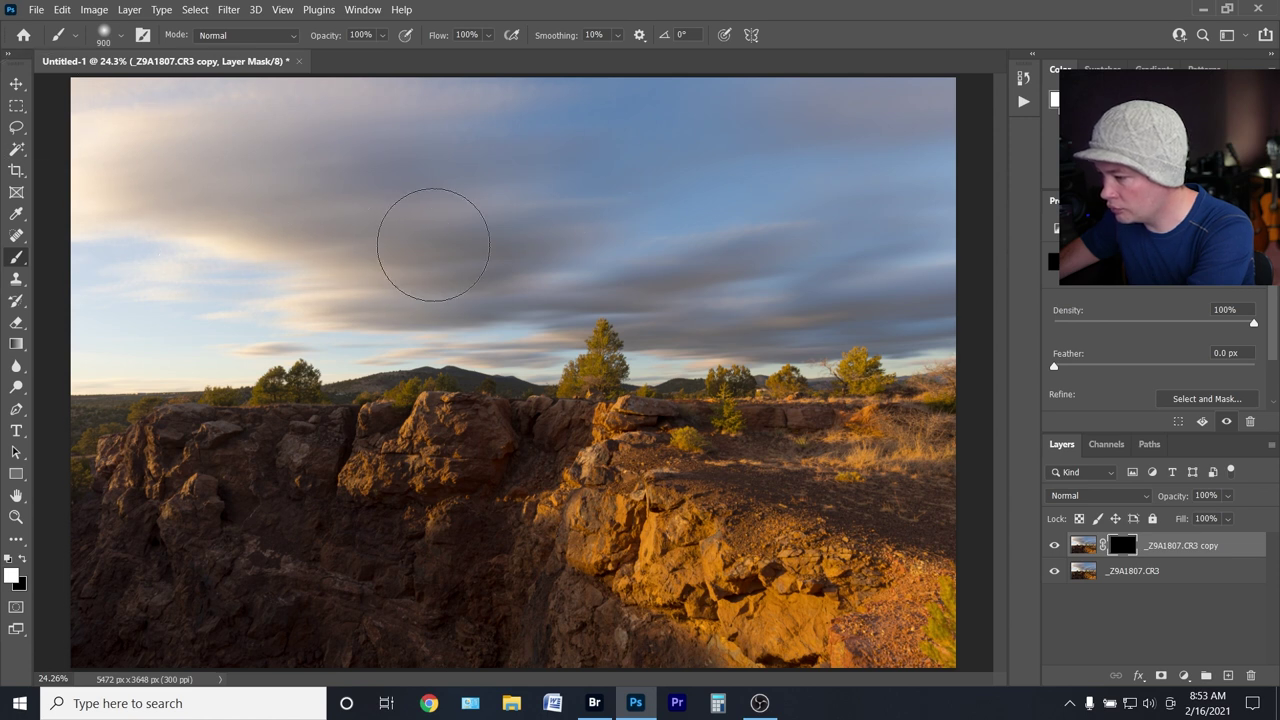
pyautogui.moveTo(484, 257)
pyautogui.mouseDown()
pyautogui.moveTo(518, 221)
pyautogui.moveTo(659, 186)
pyautogui.moveTo(930, 218)
pyautogui.moveTo(589, 128)
pyautogui.mouseUp()
# Refine the sky mask near the trees and horizon with white, reducing the brush stepwise to 175 px.
pyautogui.press('[')
pyautogui.press('[')
pyautogui.press('[')
pyautogui.press('[')
pyautogui.press('[')
pyautogui.press('[')
pyautogui.press('[')
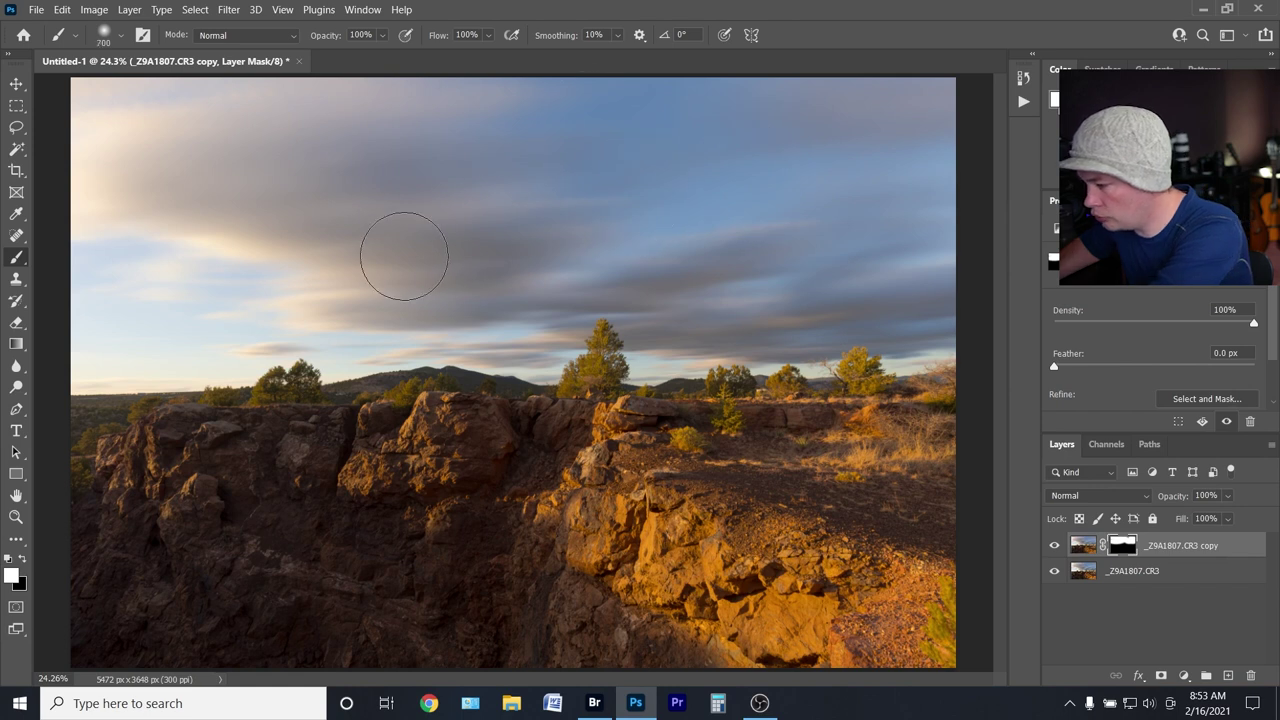
pyautogui.press('[')
pyautogui.press('[')
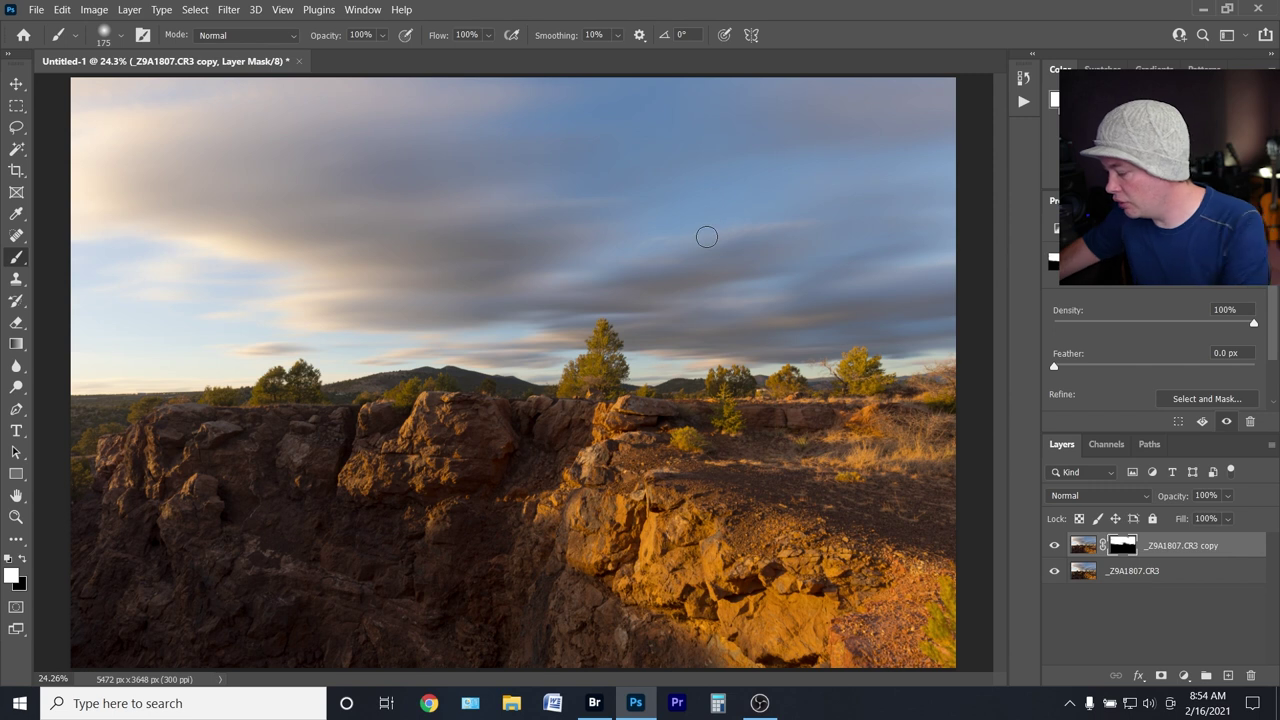
# Examine the smoothed clouds around the central tree at 66.7% zoom, and reduce the brush size to 90 px.
pyautogui.hotkey('ctrl', '+')
pyautogui.hotkey('ctrl', '+')
pyautogui.hotkey('ctrl', '+')
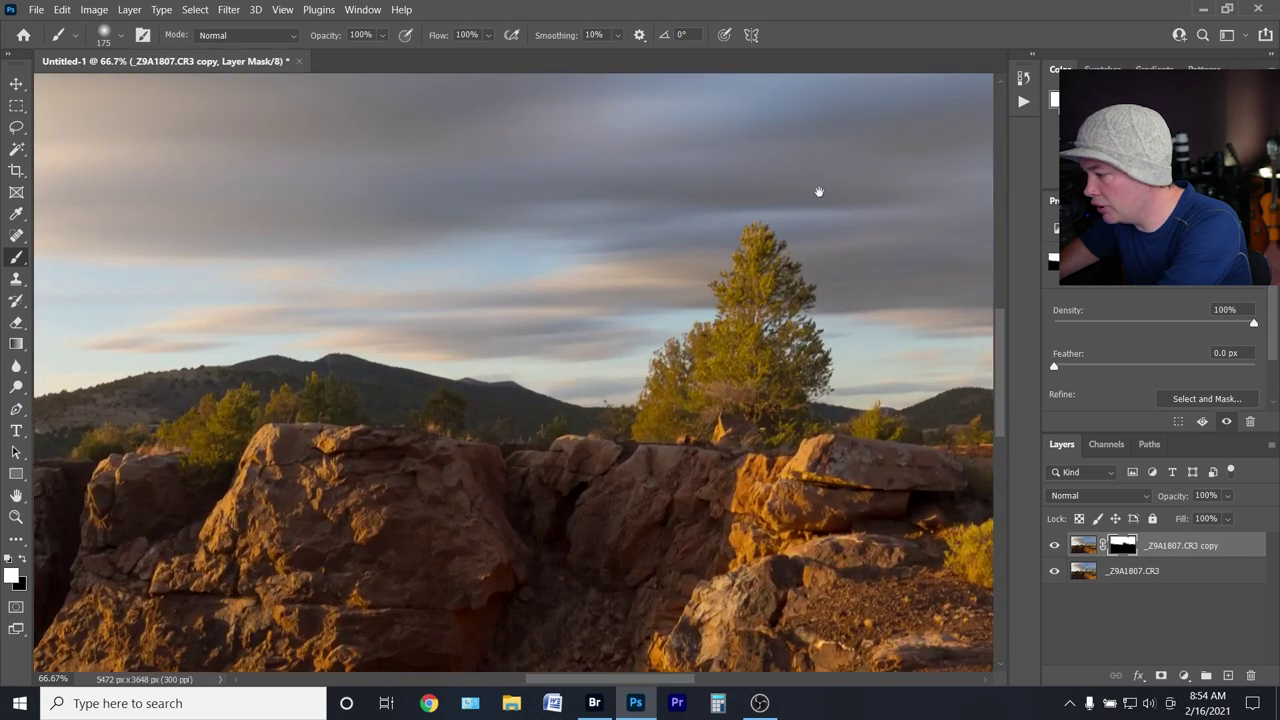
pyautogui.moveTo(818, 191); pyautogui.dragTo(500, 369)
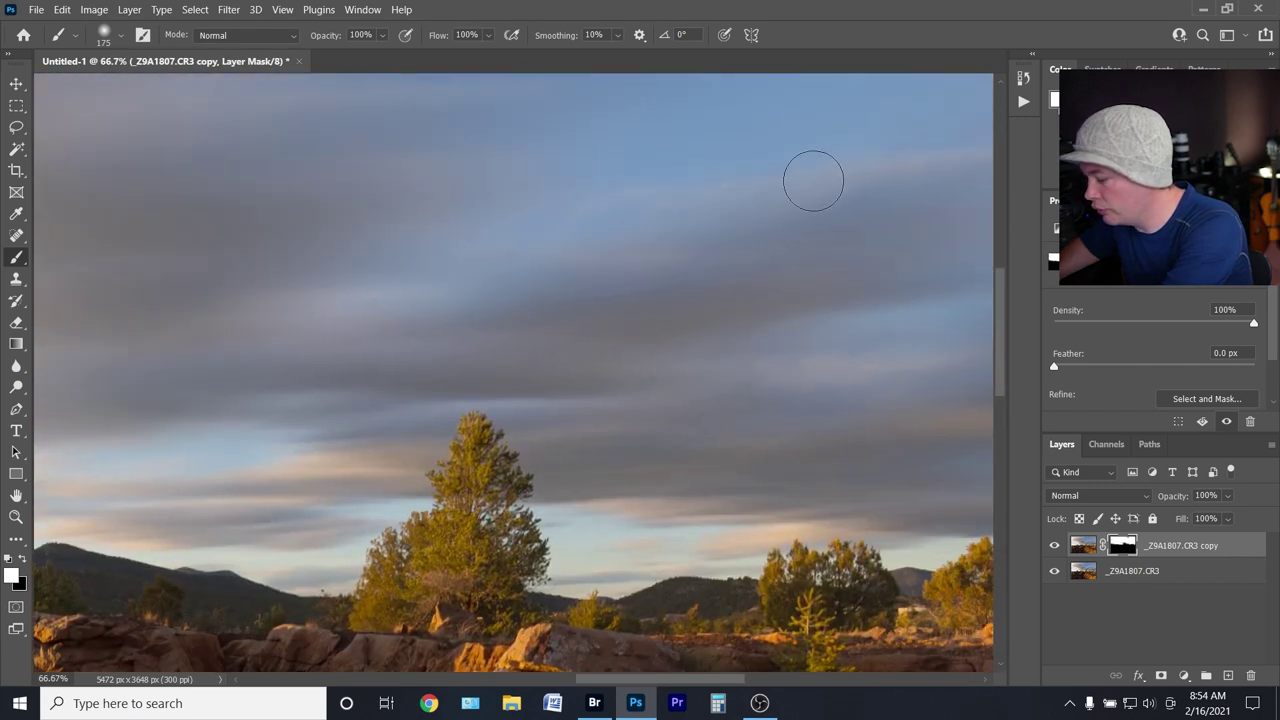
pyautogui.hotkey('ctrl', '0')
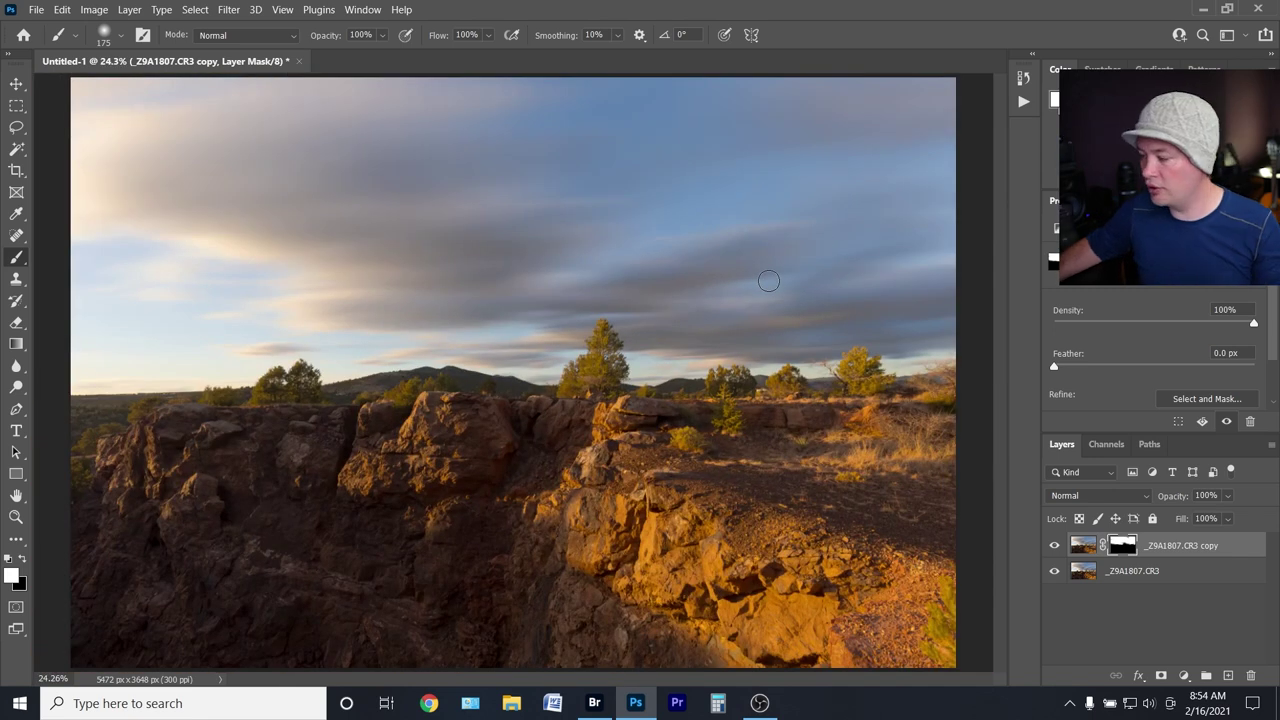
pyautogui.press('[')
pyautogui.press('[')
pyautogui.press('[')
pyautogui.press('[')
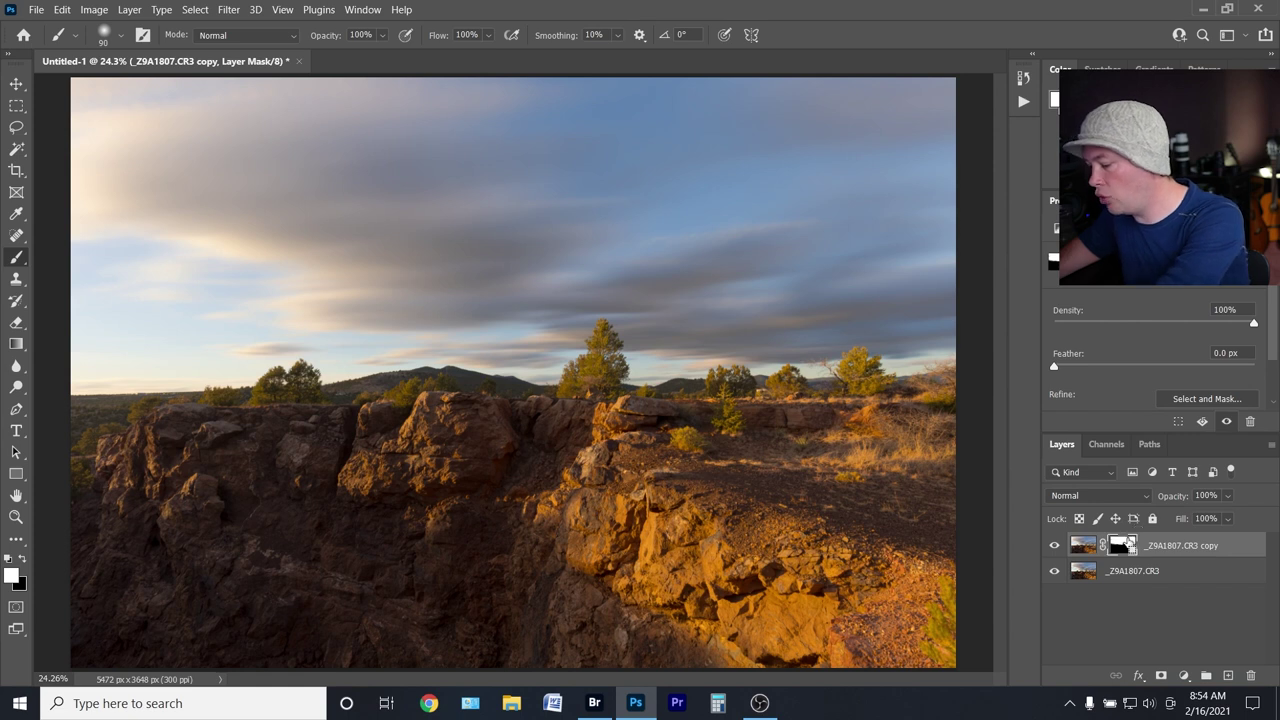
# Stamp all visible layers into a new layer on top and convert it to a smart object.
pyautogui.hotkey('ctrl', 'alt', 'shift', 'e')
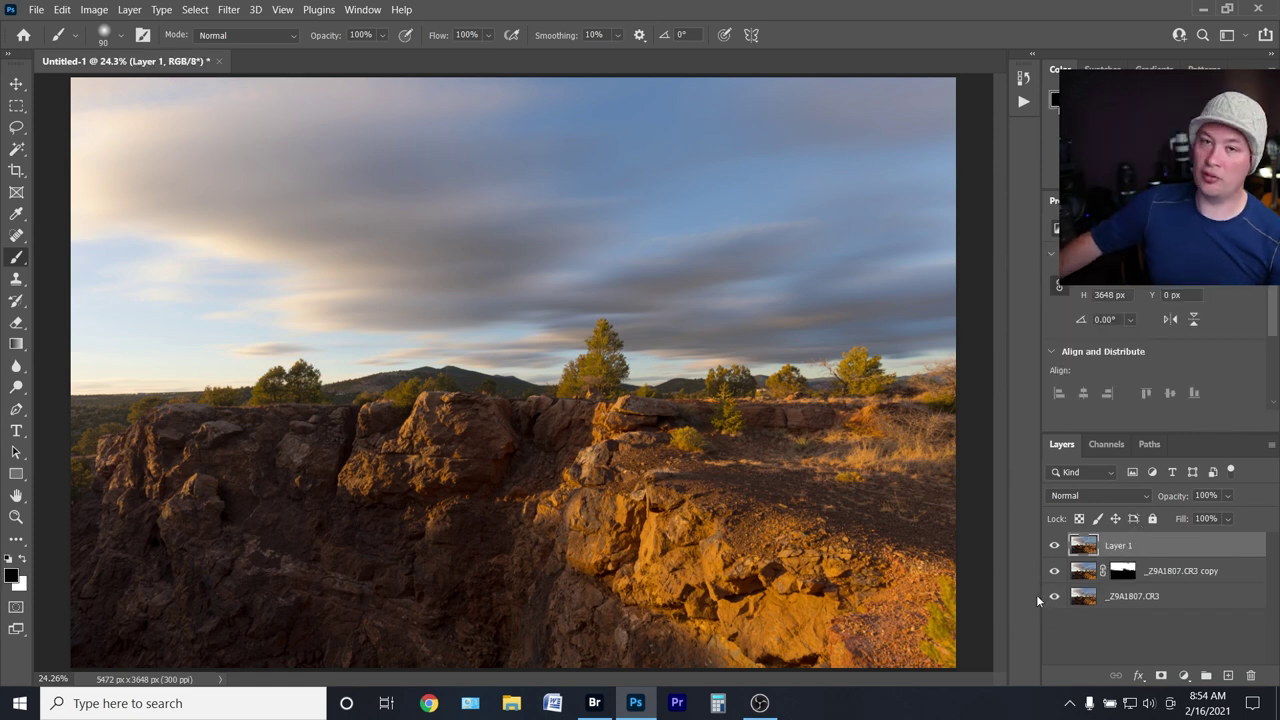
pyautogui.rightClick(1147, 549)
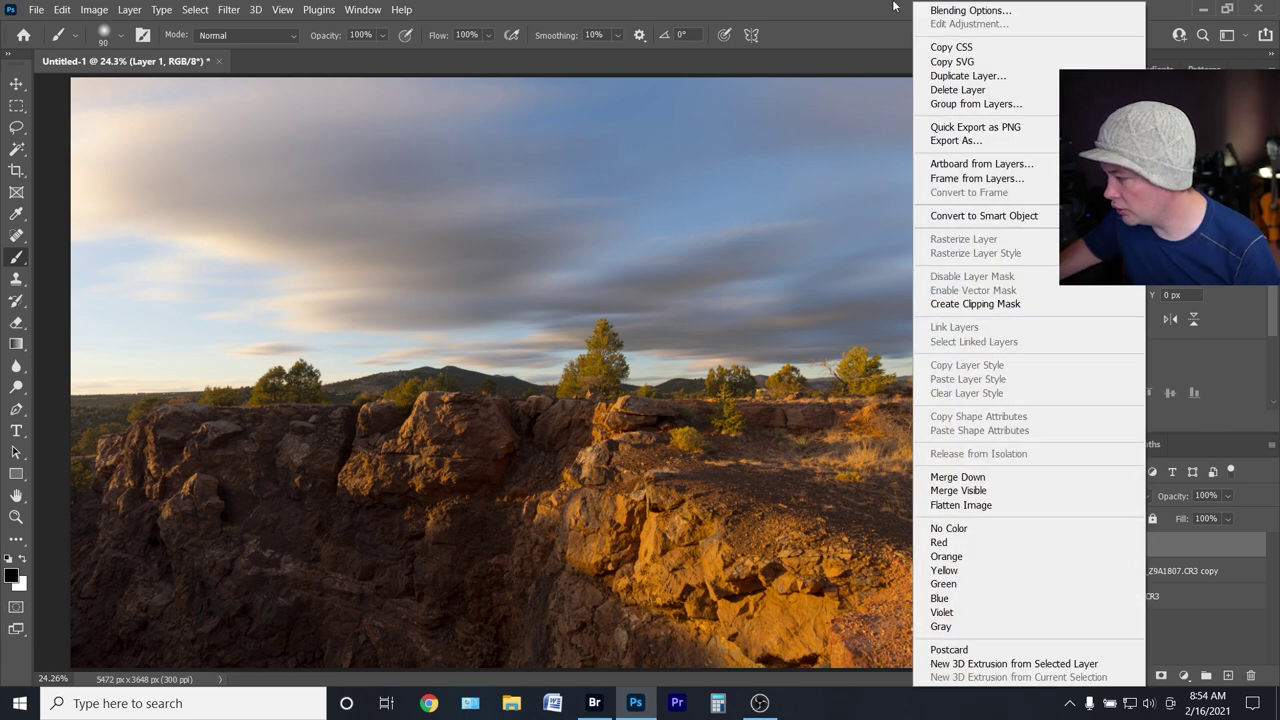
pyautogui.click(1014, 214)
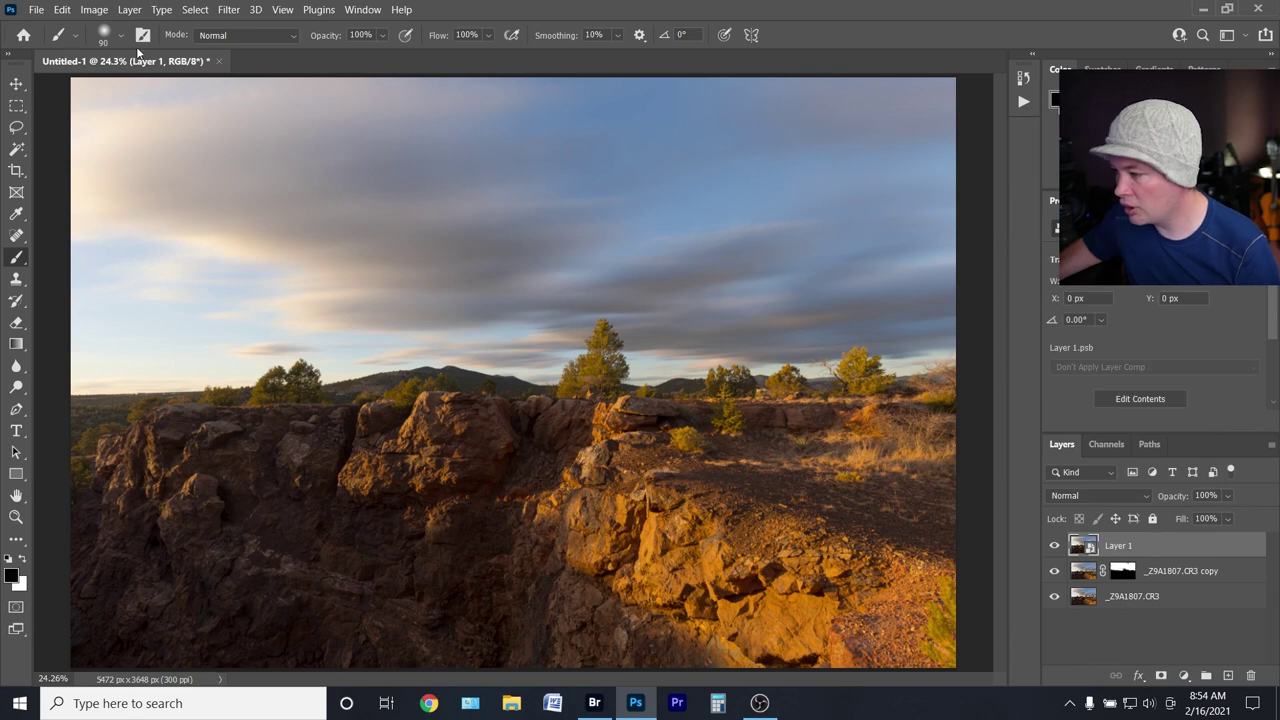
# Start a Motion Blur on the stamped smart object and inspect the clouds and tree line in its preview at 25%.
pyautogui.click(227, 11)
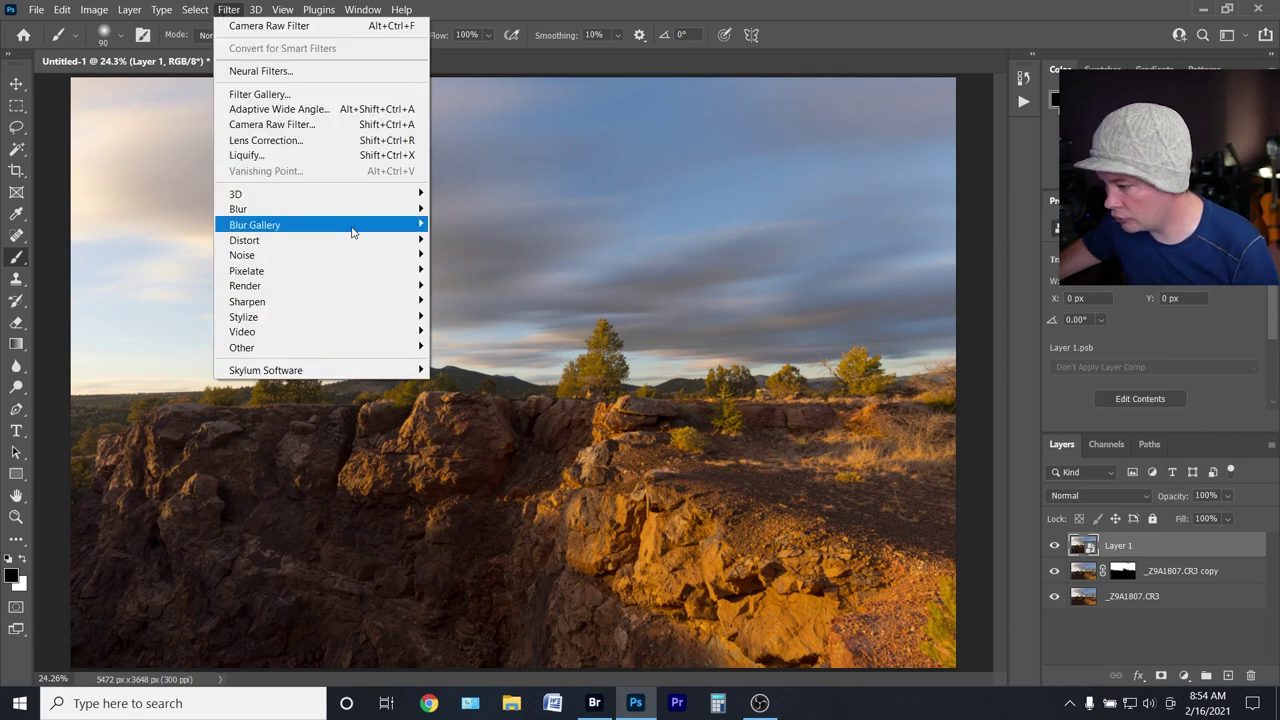
pyautogui.moveTo(351, 208)
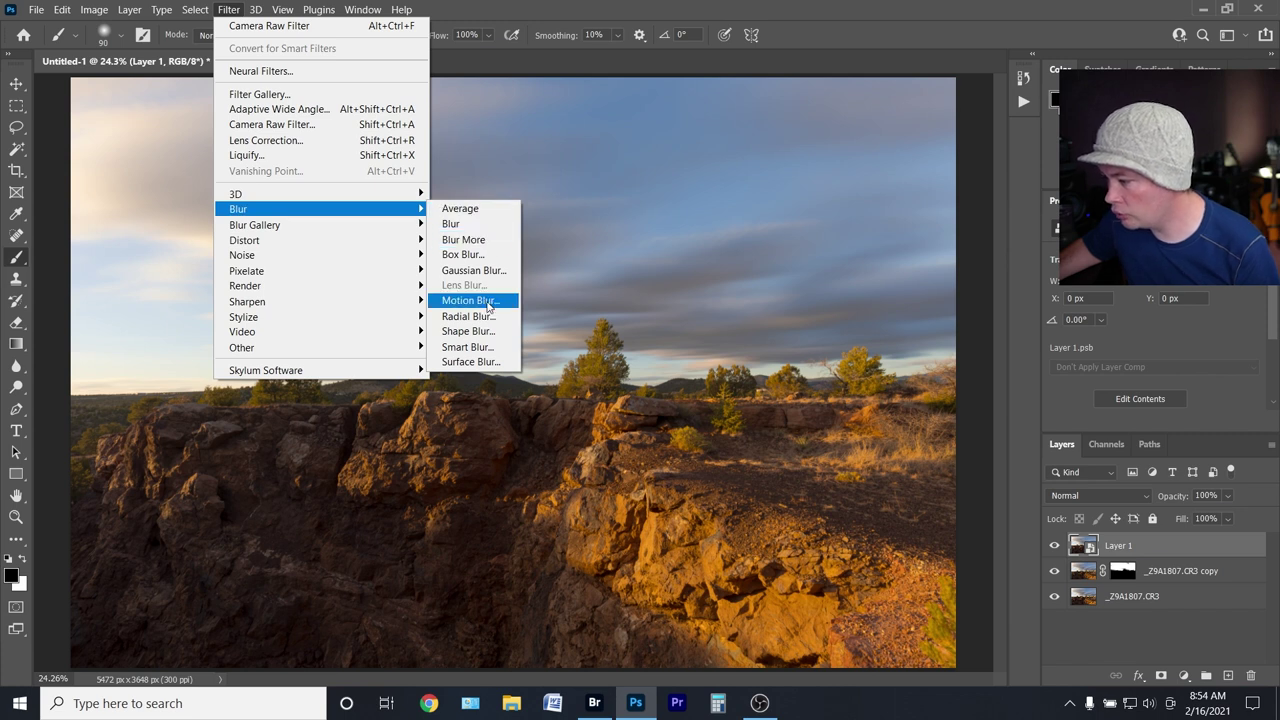
pyautogui.click(489, 303)
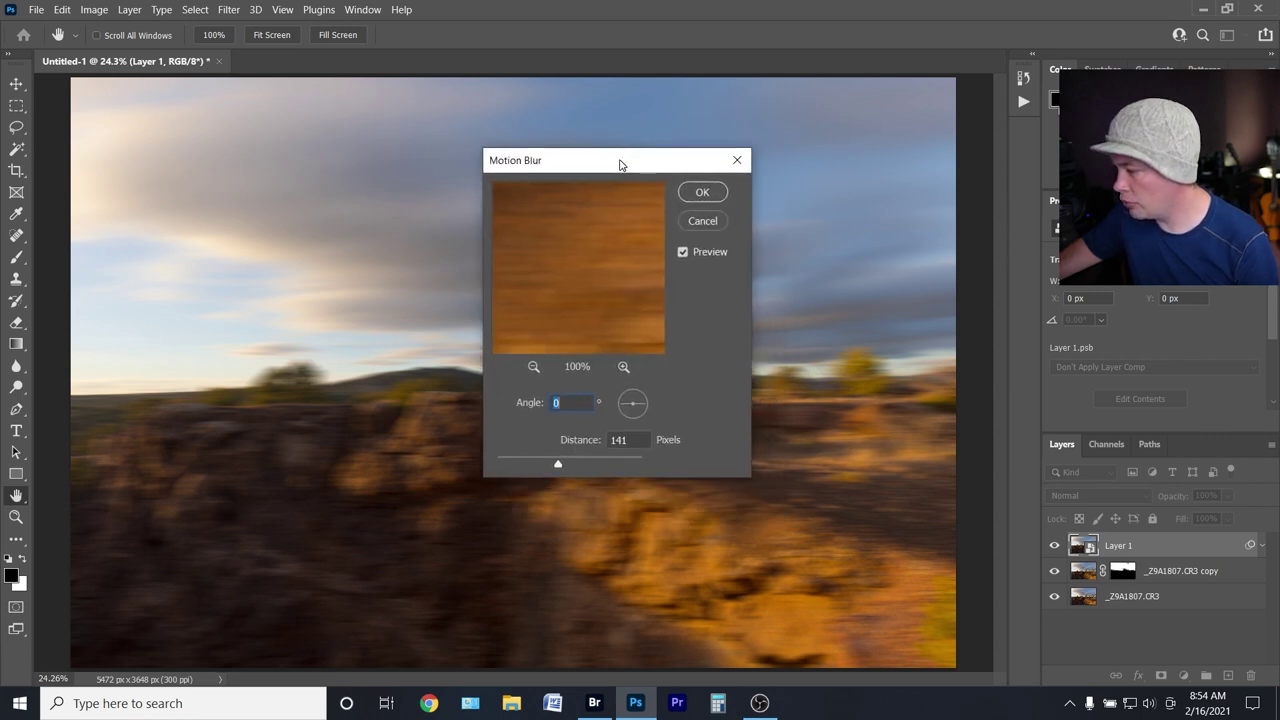
pyautogui.moveTo(599, 287); pyautogui.dragTo(594, 597)
pyautogui.moveTo(592, 300); pyautogui.dragTo(285, 717)
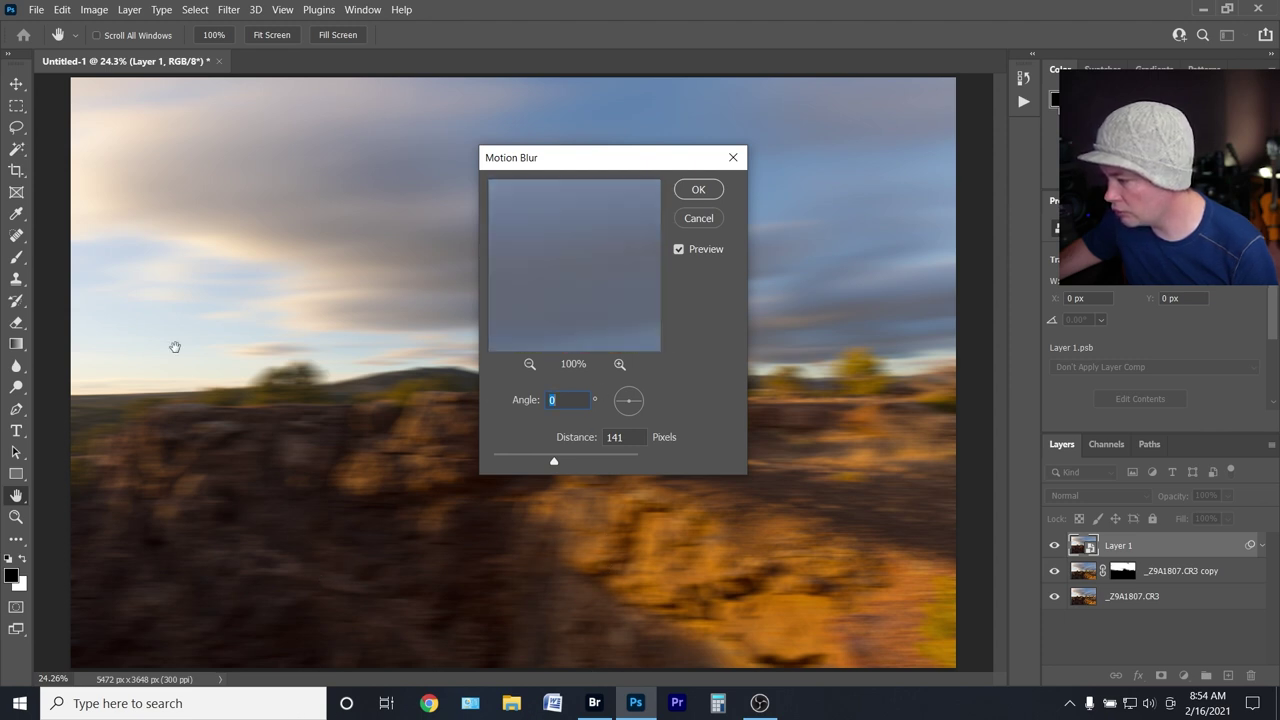
pyautogui.click(529, 363)
pyautogui.click(529, 363)
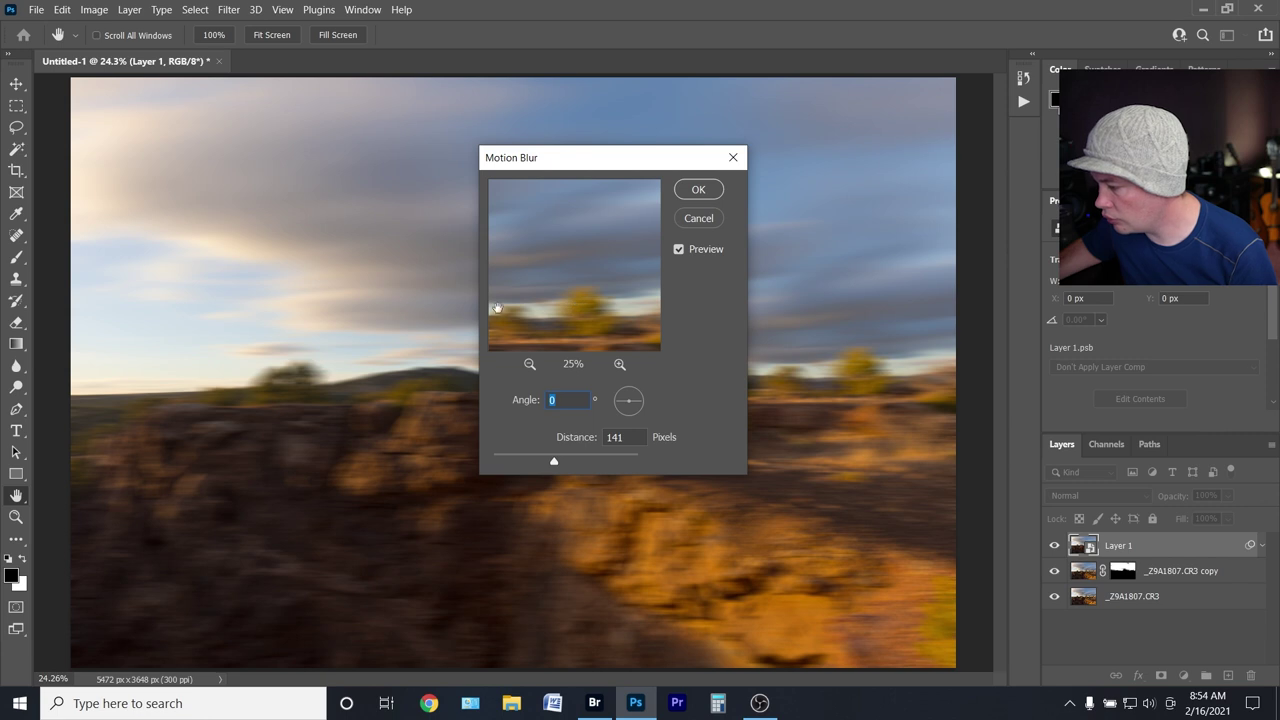
pyautogui.moveTo(617, 316); pyautogui.dragTo(591, 272)
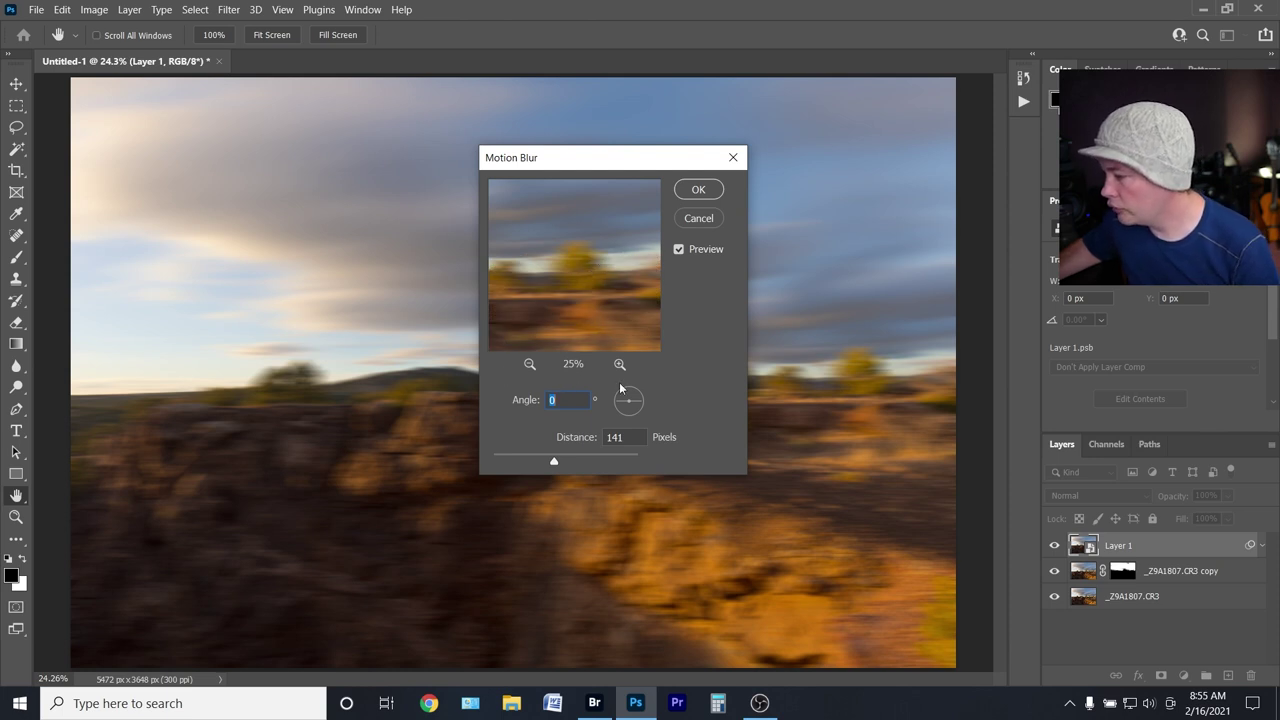
pyautogui.moveTo(608, 220); pyautogui.dragTo(583, 286)
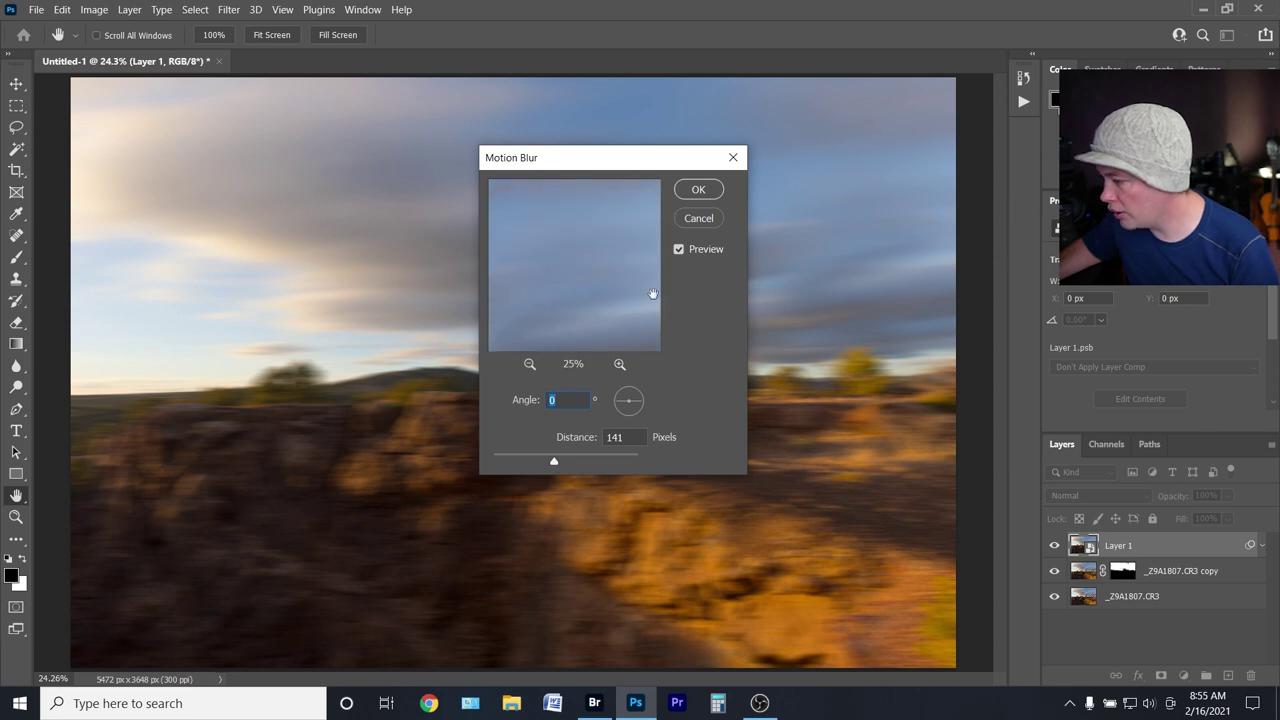
pyautogui.moveTo(551, 306); pyautogui.dragTo(685, 293)
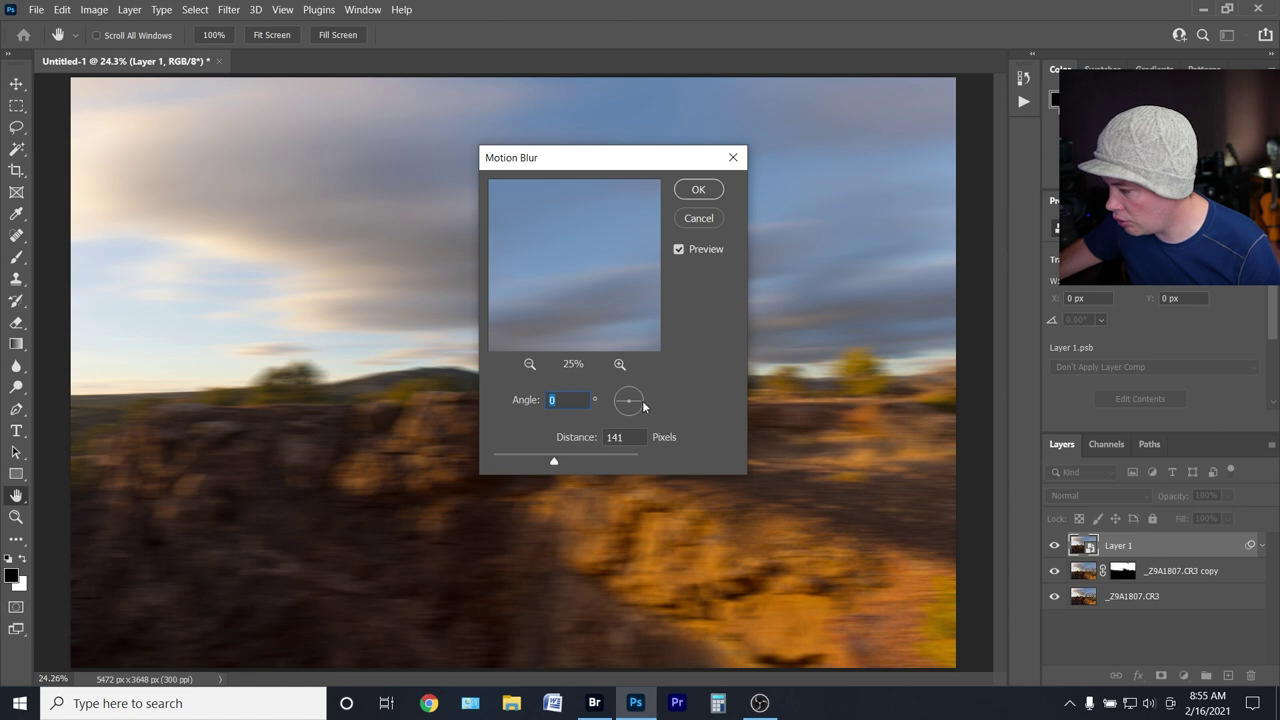
# Try Motion Blur angles of 10°, -84°, 11° and -9°.
pyautogui.write('47')
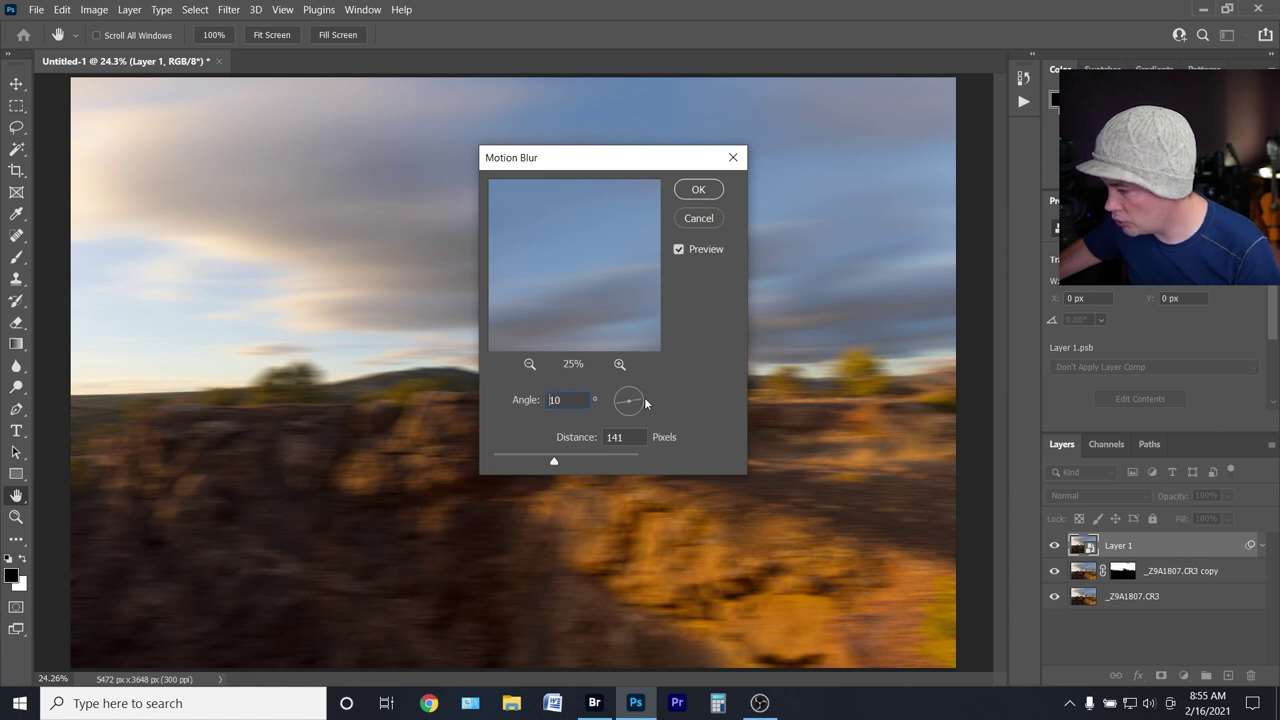
pyautogui.click(622, 394)
pyautogui.moveTo(622, 395); pyautogui.dragTo(630, 412)
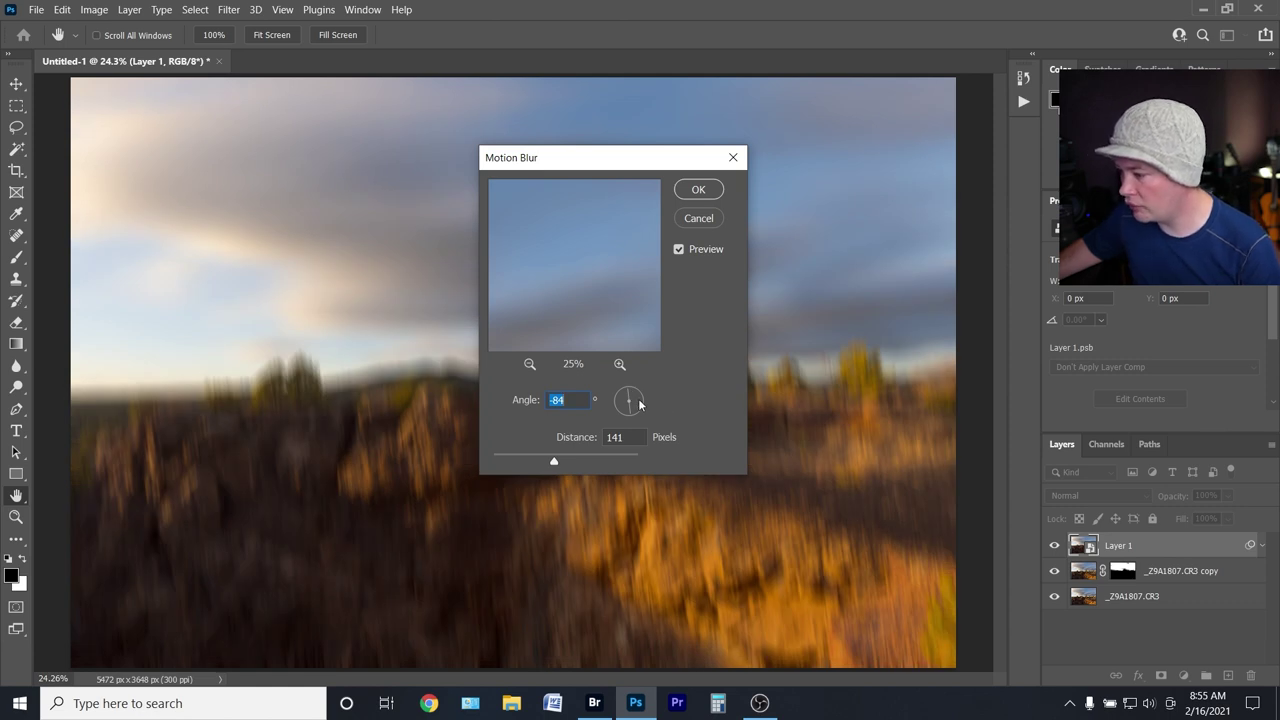
pyautogui.write('11')
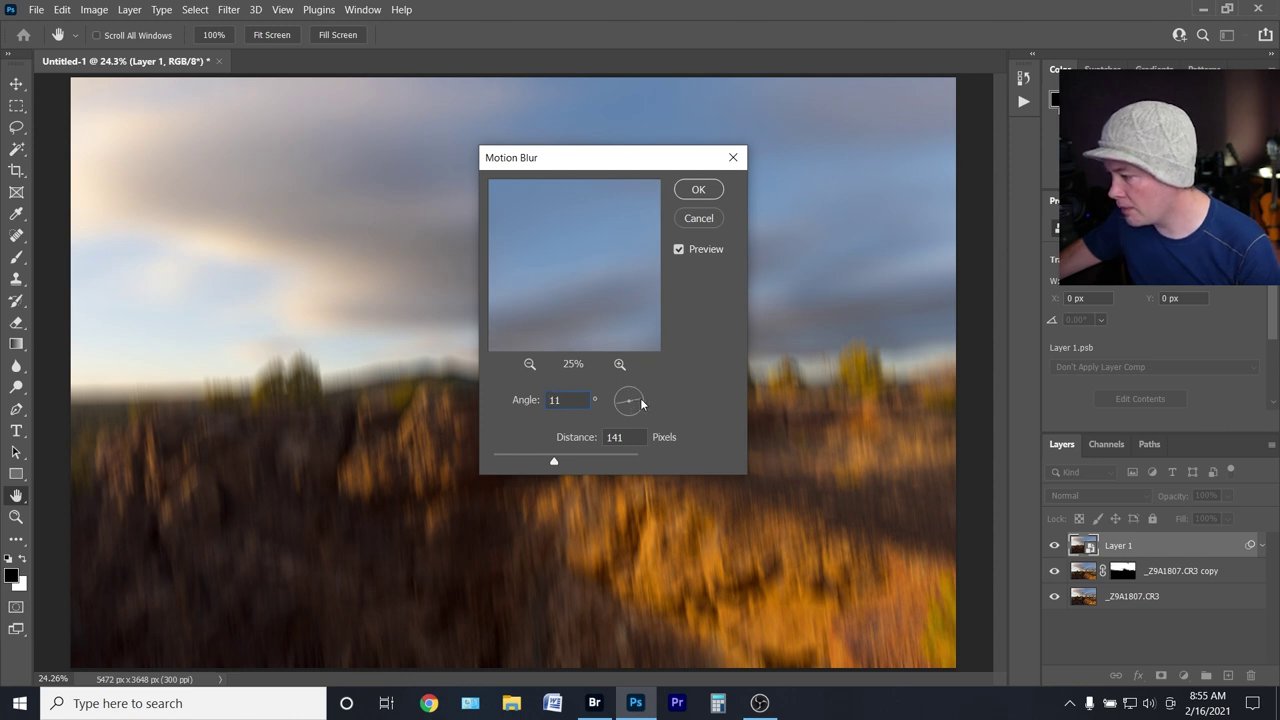
pyautogui.press('BackSpace')
pyautogui.write('-9')
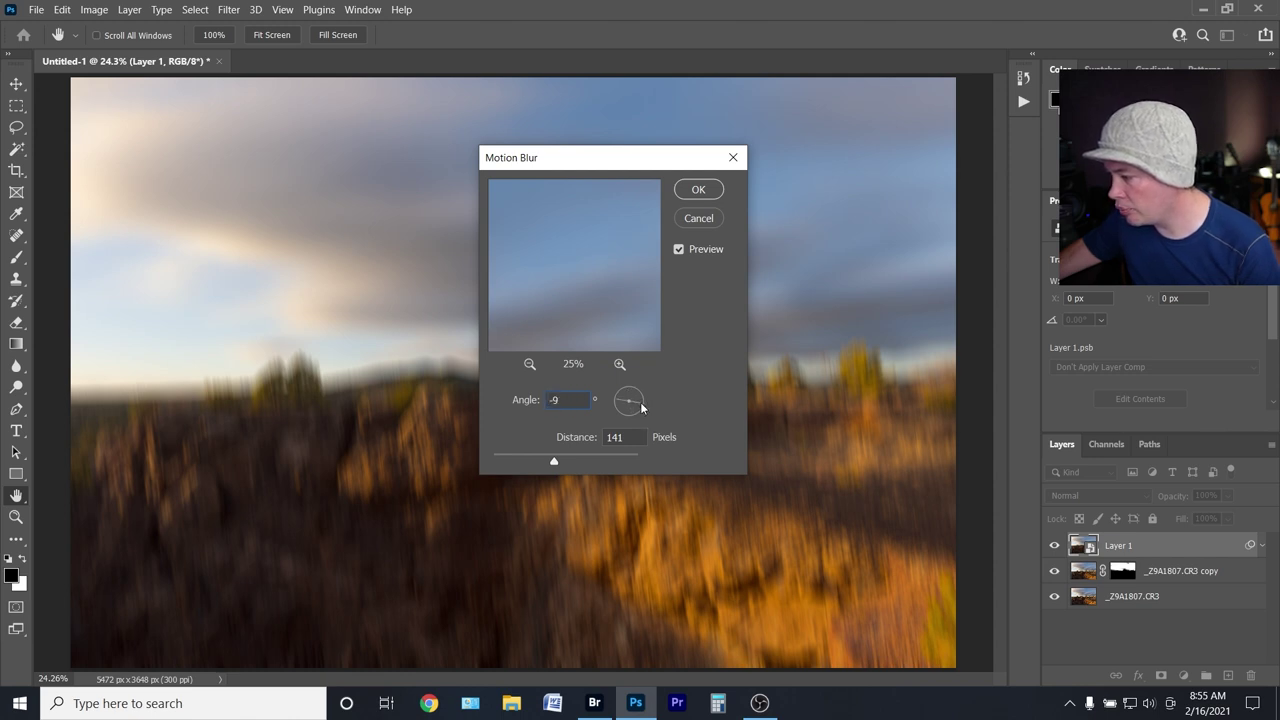
# Set the Motion Blur angle to 4° and its distance to 113 pixels, and apply the filter.
pyautogui.write('4')
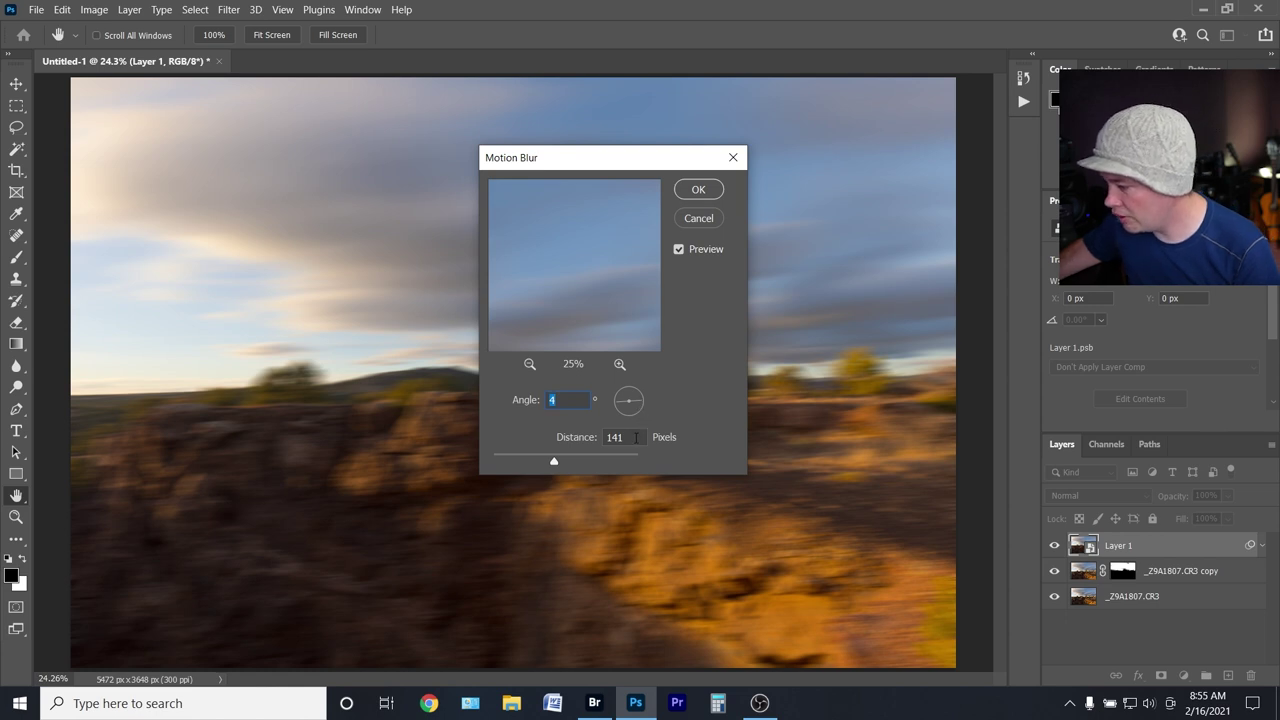
pyautogui.moveTo(563, 466)
pyautogui.mouseDown()
pyautogui.moveTo(502, 475)
pyautogui.moveTo(547, 462)
pyautogui.mouseUp()
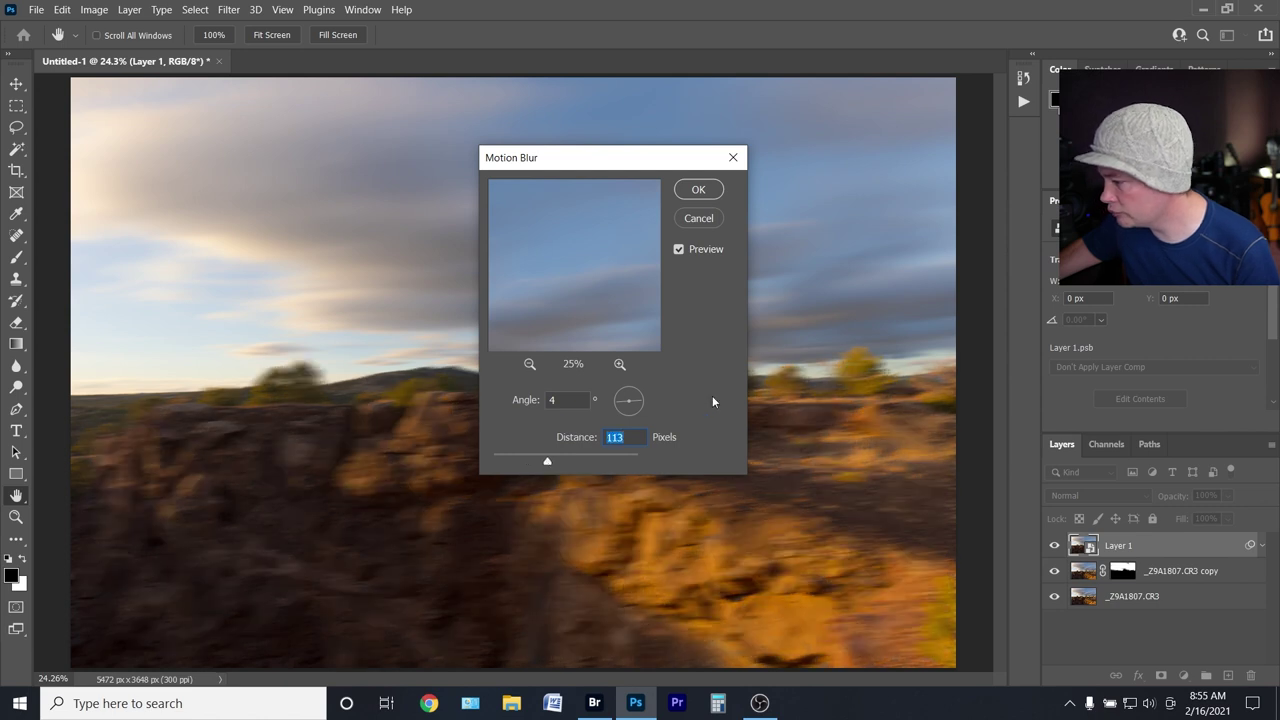
pyautogui.click(704, 198)
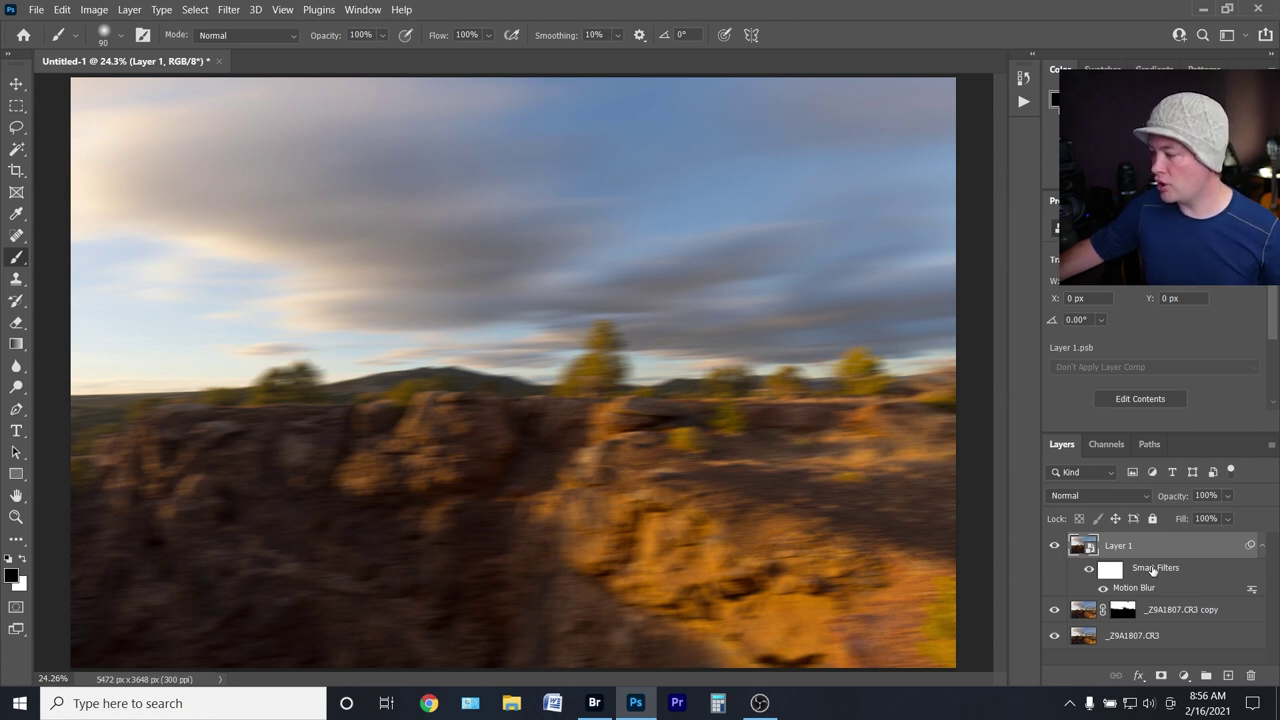
# Reopen the Motion Blur smart filter's settings, check the preview at another spot of the foreground, and accept them as they are.
pyautogui.doubleClick(1136, 589)
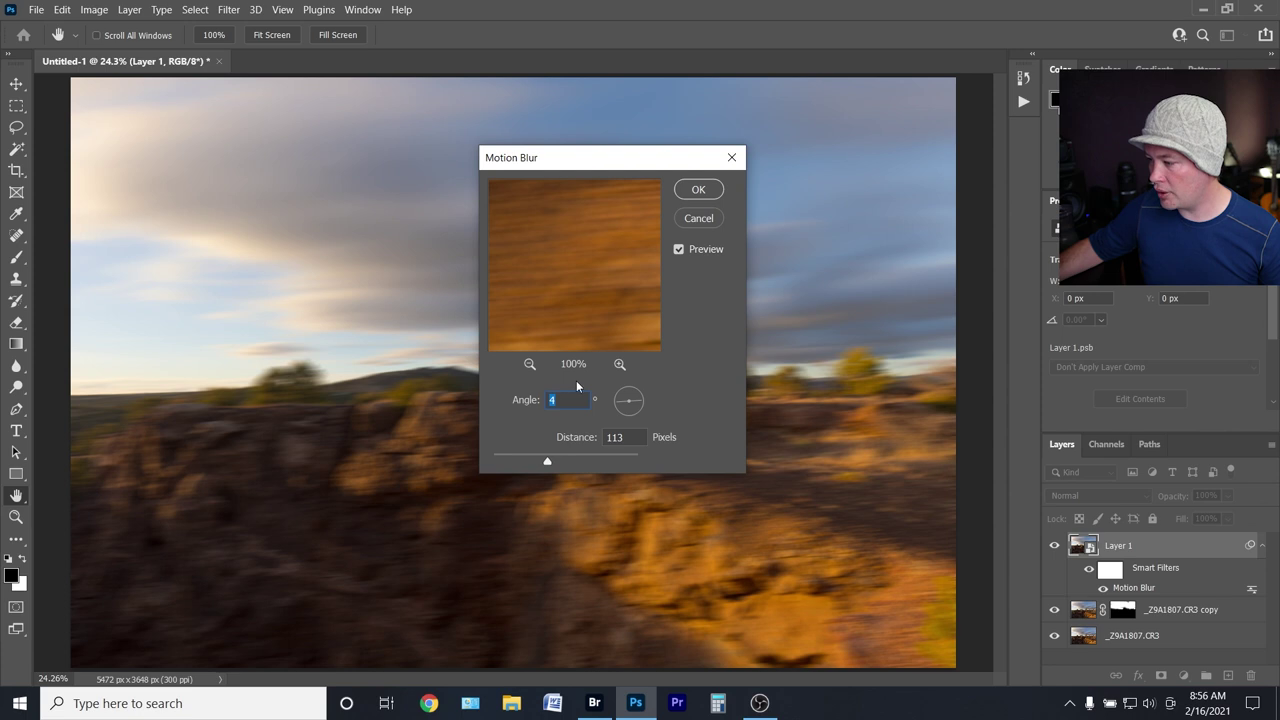
pyautogui.click(571, 503)
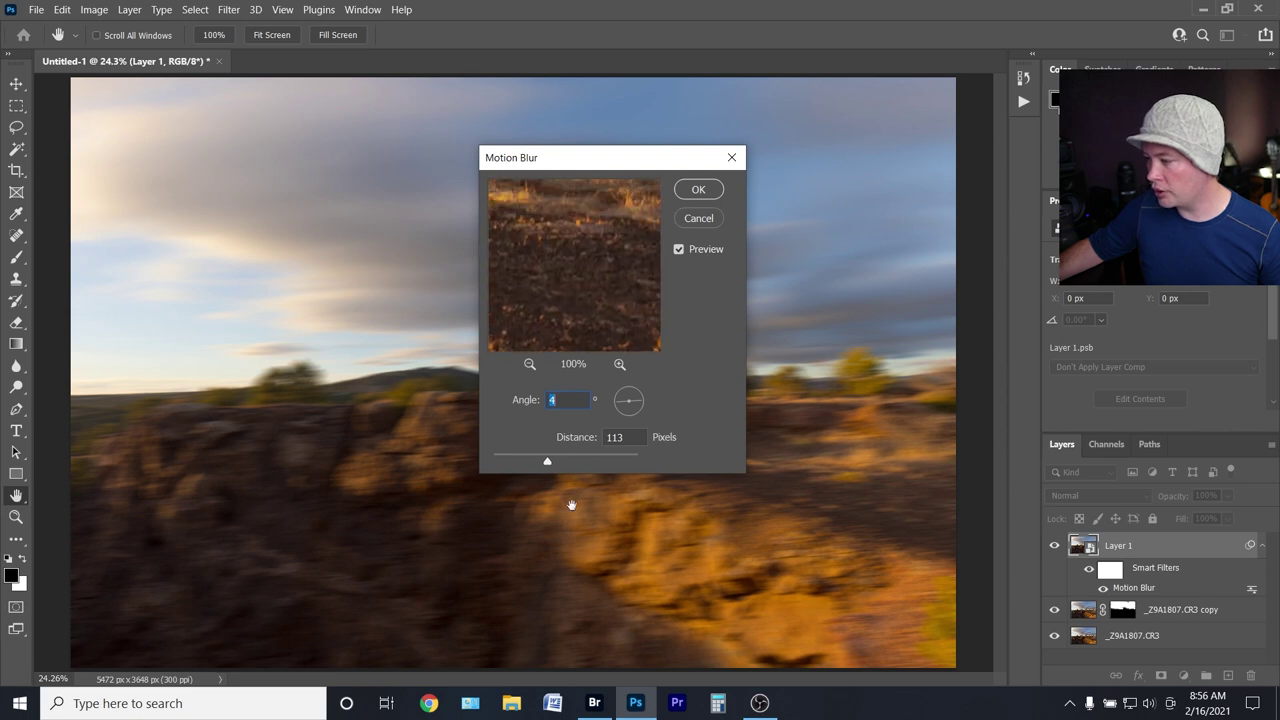
pyautogui.click(697, 190)
# Select the Motion Blur filter mask for brushing and invert it to black.
pyautogui.press('b')
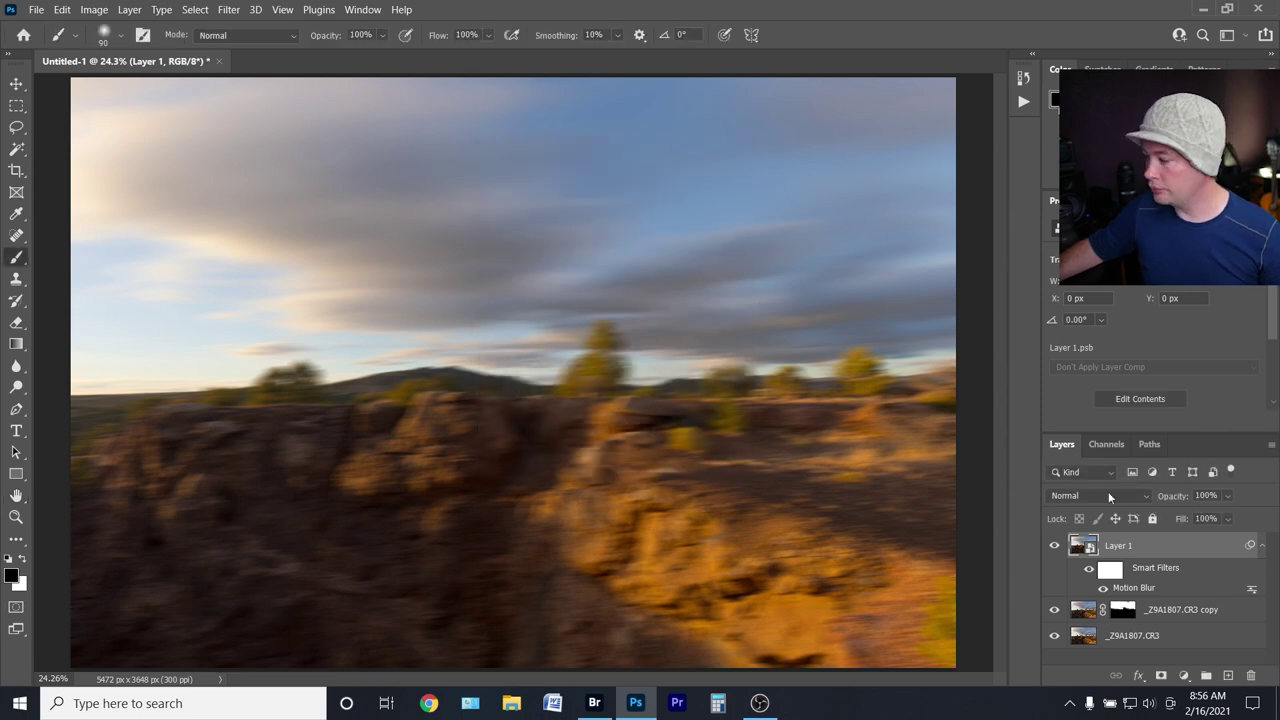
pyautogui.click(1109, 569)
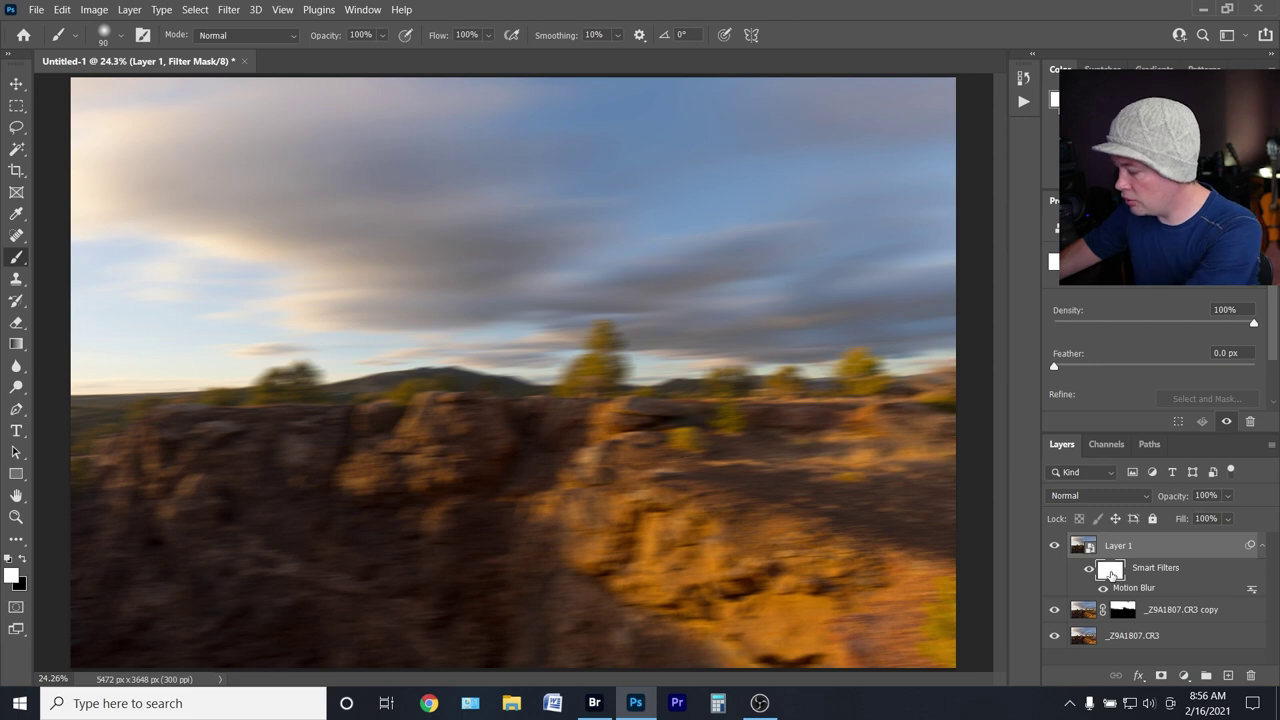
pyautogui.hotkey('ctrl', 'i')
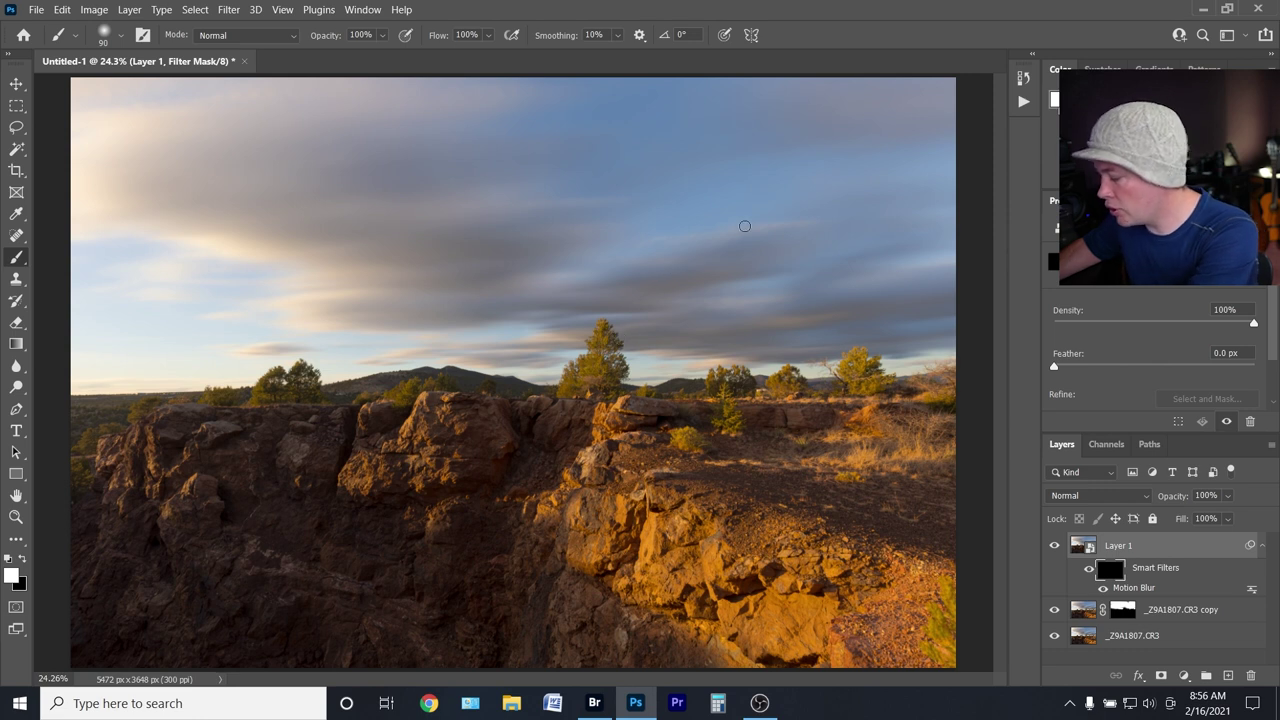
# Enlarge the brush to 250 px and paint white over the sky on the Motion Blur filter mask.
pyautogui.press(']')
pyautogui.press(']')
pyautogui.press(']')
pyautogui.press(']')
pyautogui.press(']')
pyautogui.press(']')
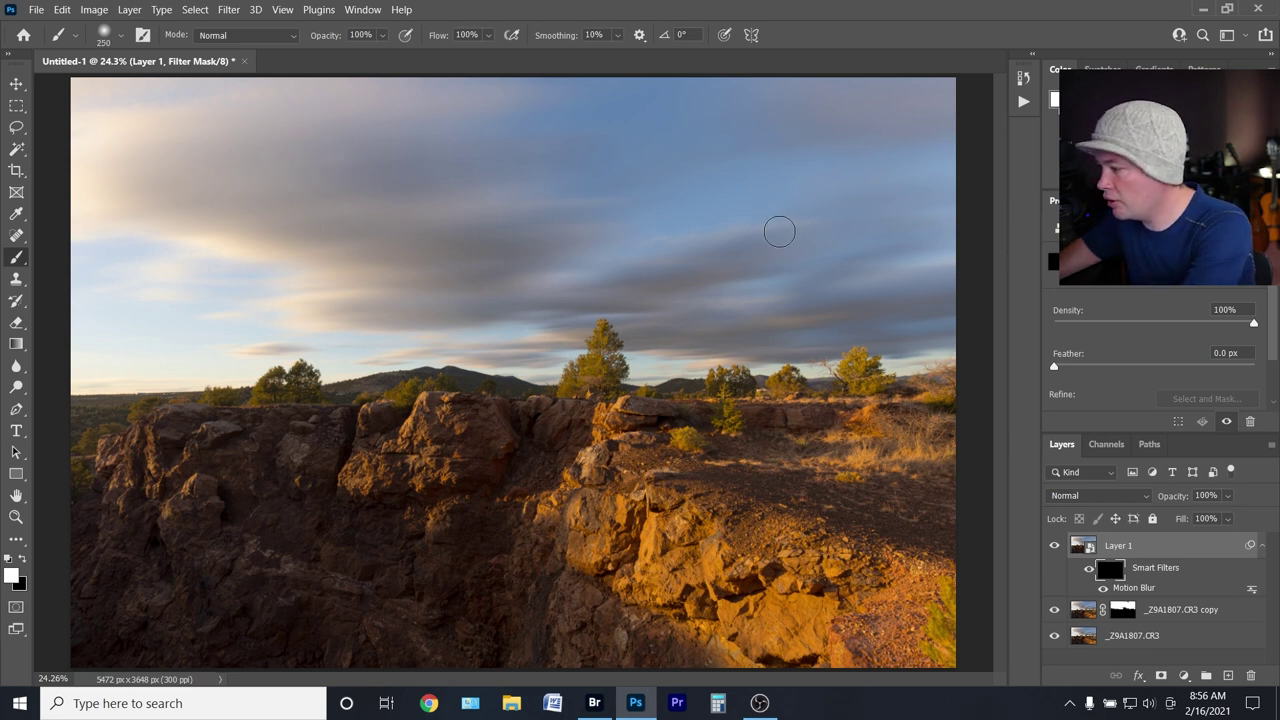
pyautogui.moveTo(747, 230)
pyautogui.mouseDown()
pyautogui.moveTo(611, 246)
pyautogui.moveTo(803, 206)
pyautogui.mouseUp()
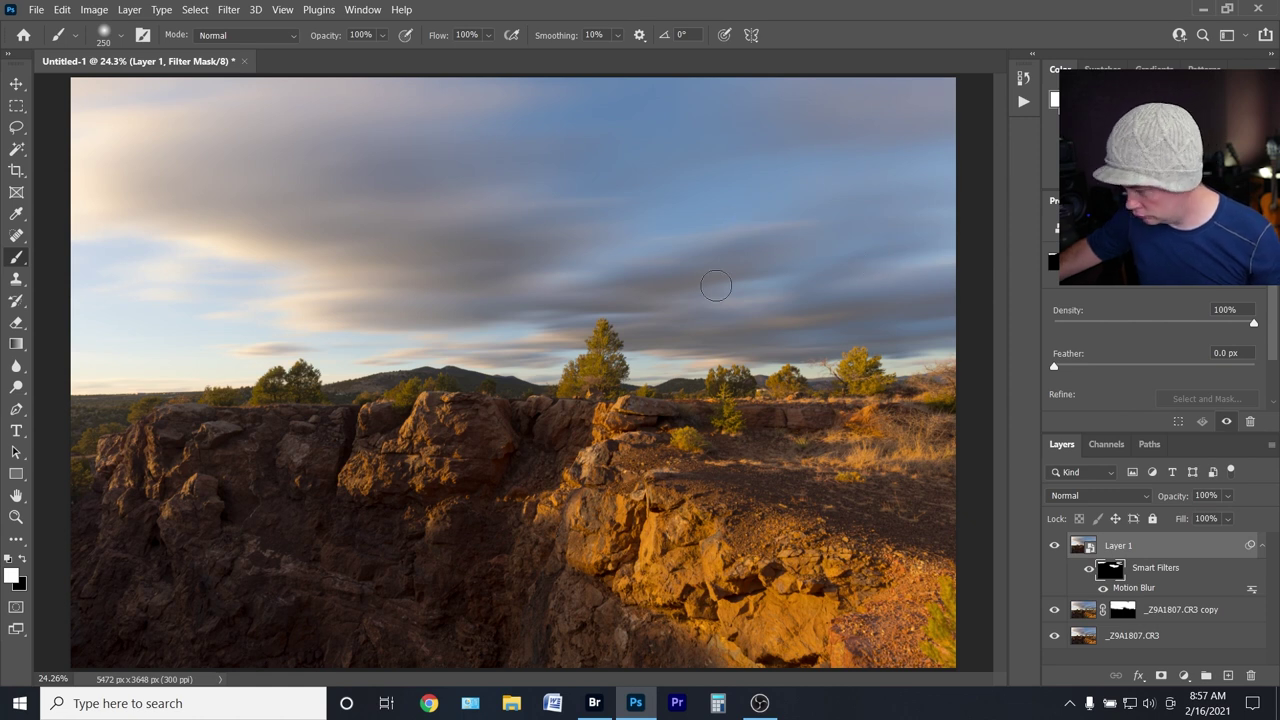
# Reduce the brush stepwise to 80 px for finer painting on the Motion Blur filter mask.
pyautogui.press('[')
pyautogui.press('[')
pyautogui.press('[')
pyautogui.press('[')
pyautogui.press('[')
pyautogui.press('[')
pyautogui.press('[')
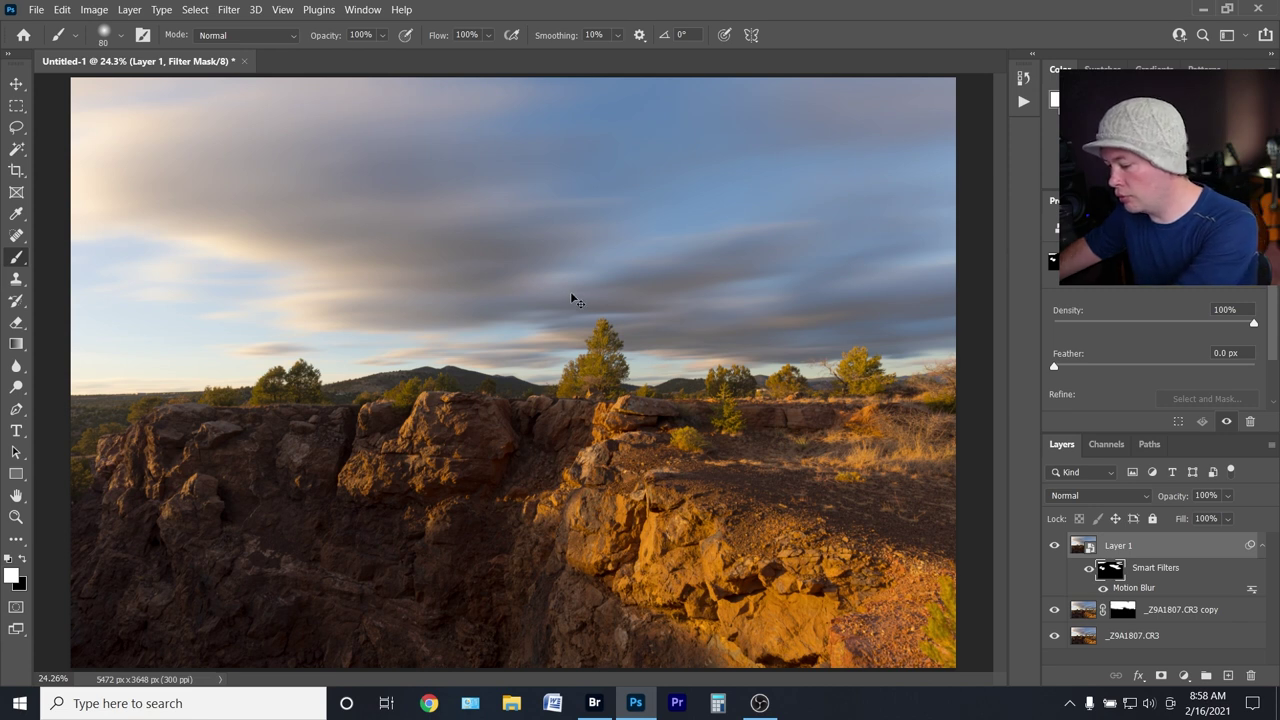
# Stamp all visible layers into a new layer on top and bring up the Camera Raw presets for it.
pyautogui.hotkey('ctrl', 'shift', 'alt', 'e')
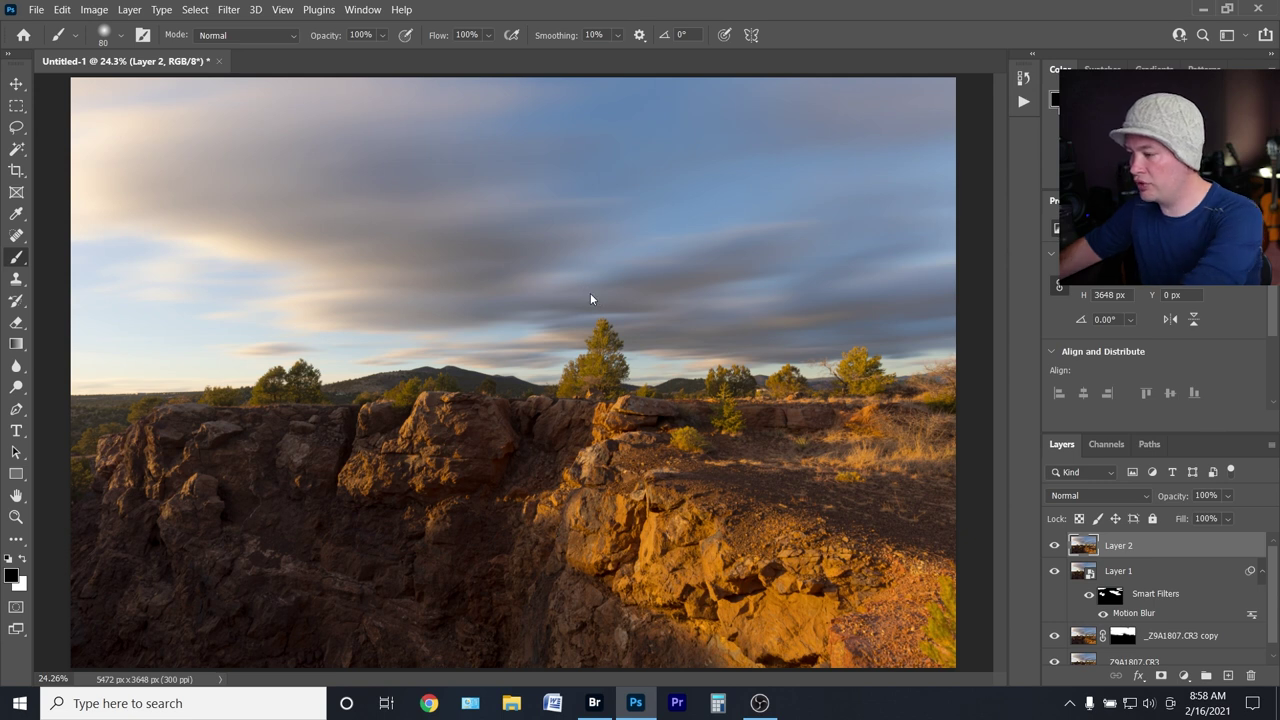
pyautogui.hotkey('ctrl', 'shift', 'a')
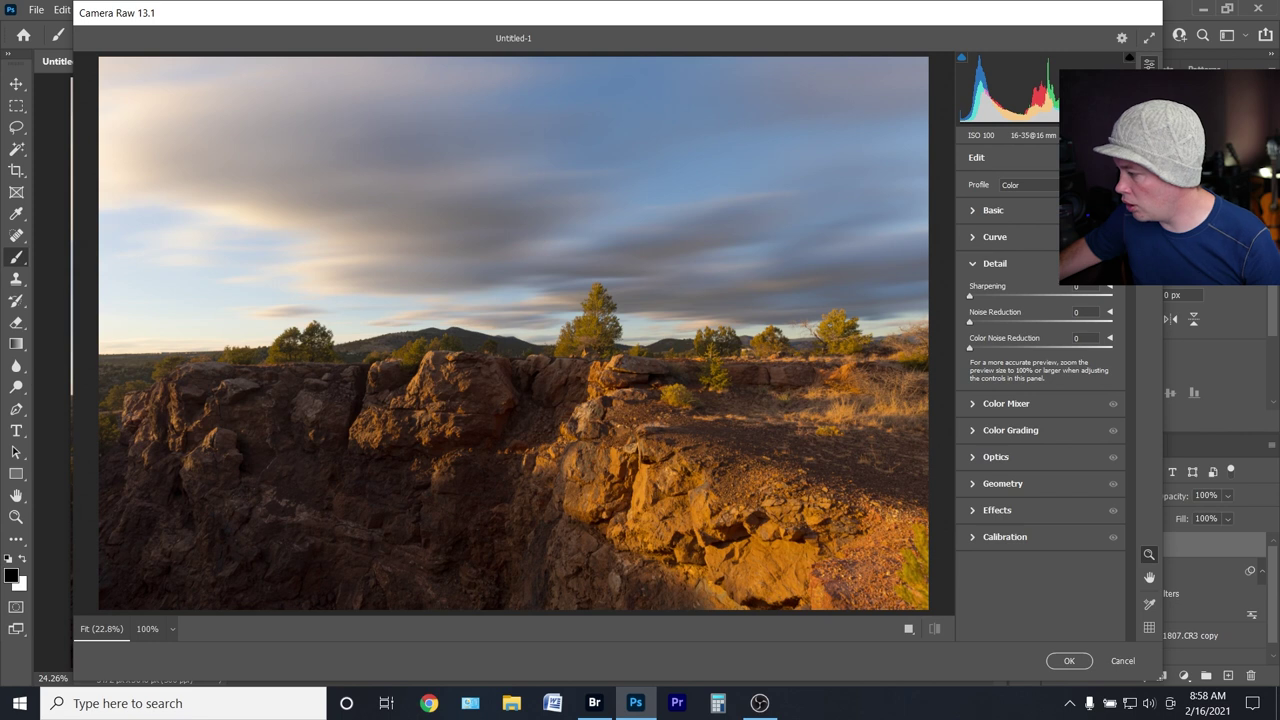
pyautogui.hotkey('shift', 'p')
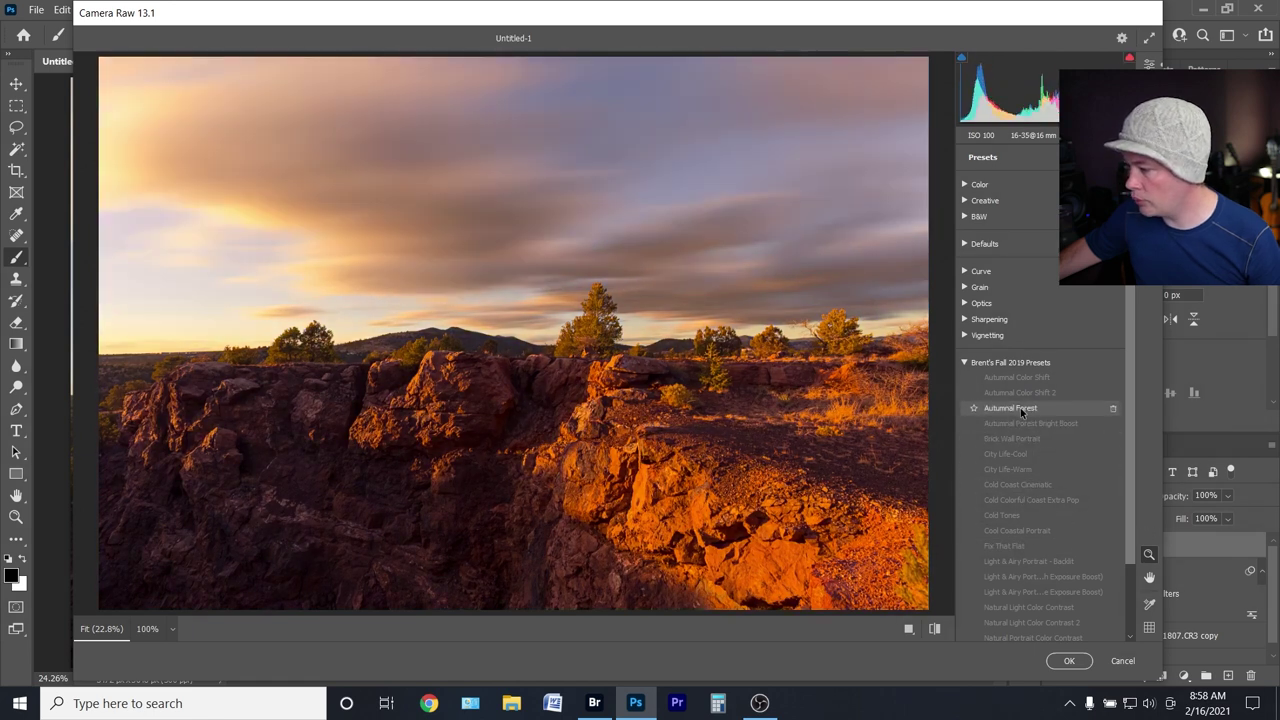
# Apply the Natural Portrait Color Contrast preset to the stamped layer, and compare before and after by hiding and showing that layer.
pyautogui.scroll(-2, 1025, 450)
pyautogui.click(1032, 553)
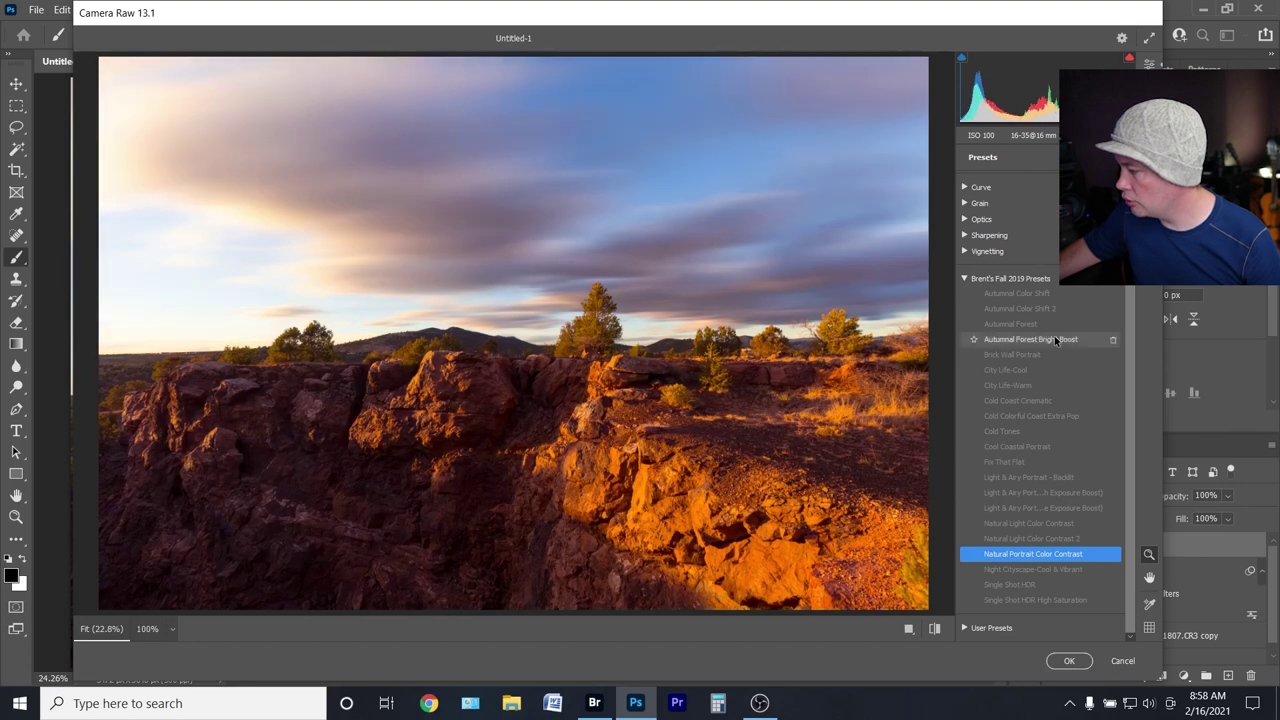
pyautogui.scroll(2, 1040, 400)
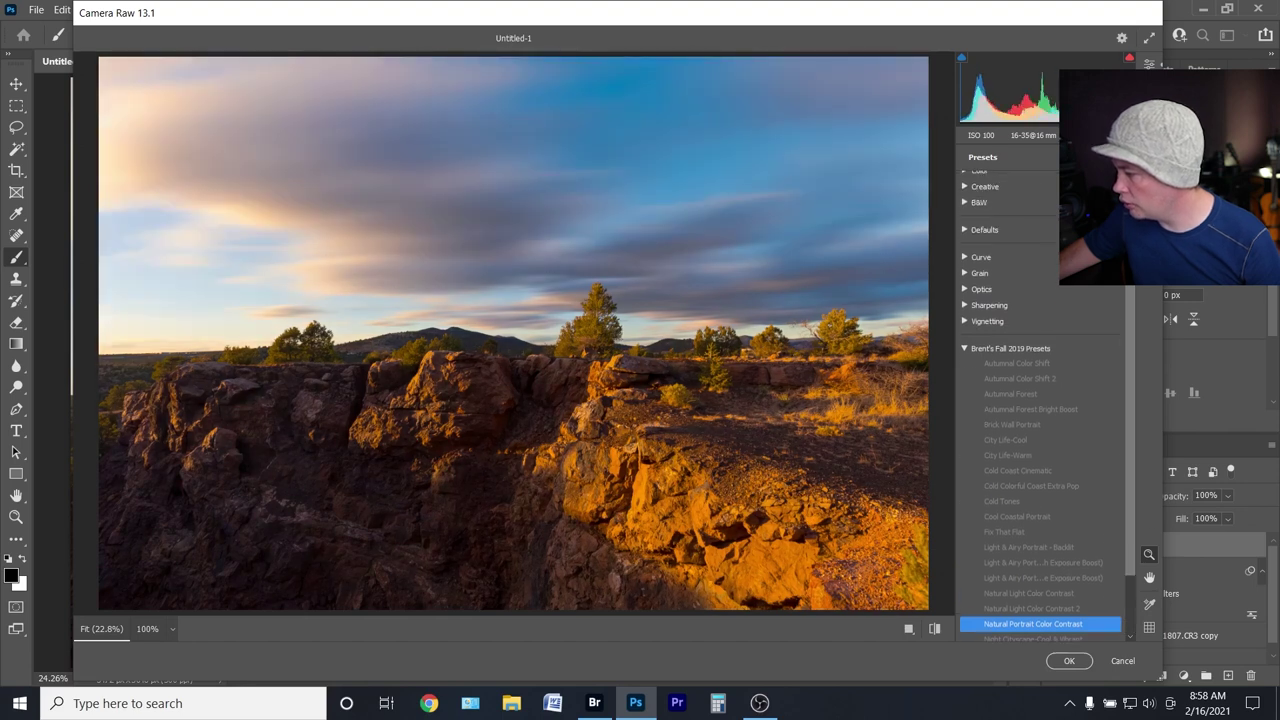
pyautogui.click(1150, 62)
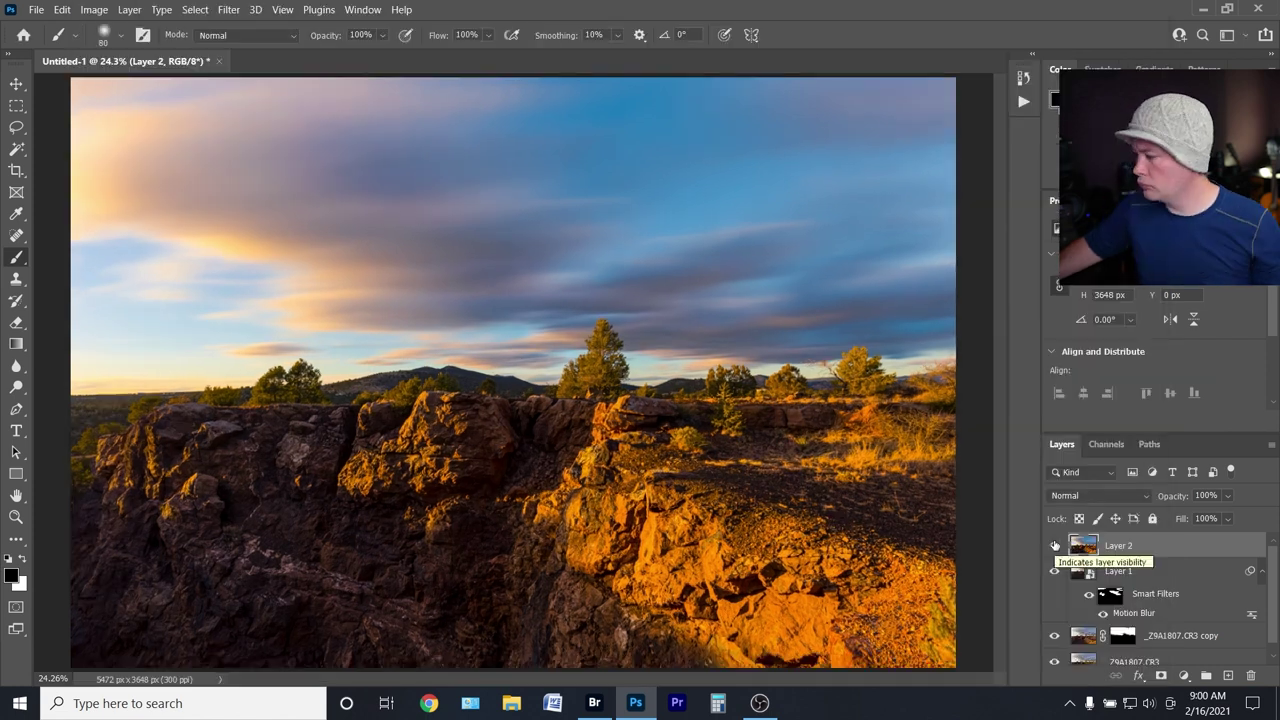
pyautogui.click(1054, 545)
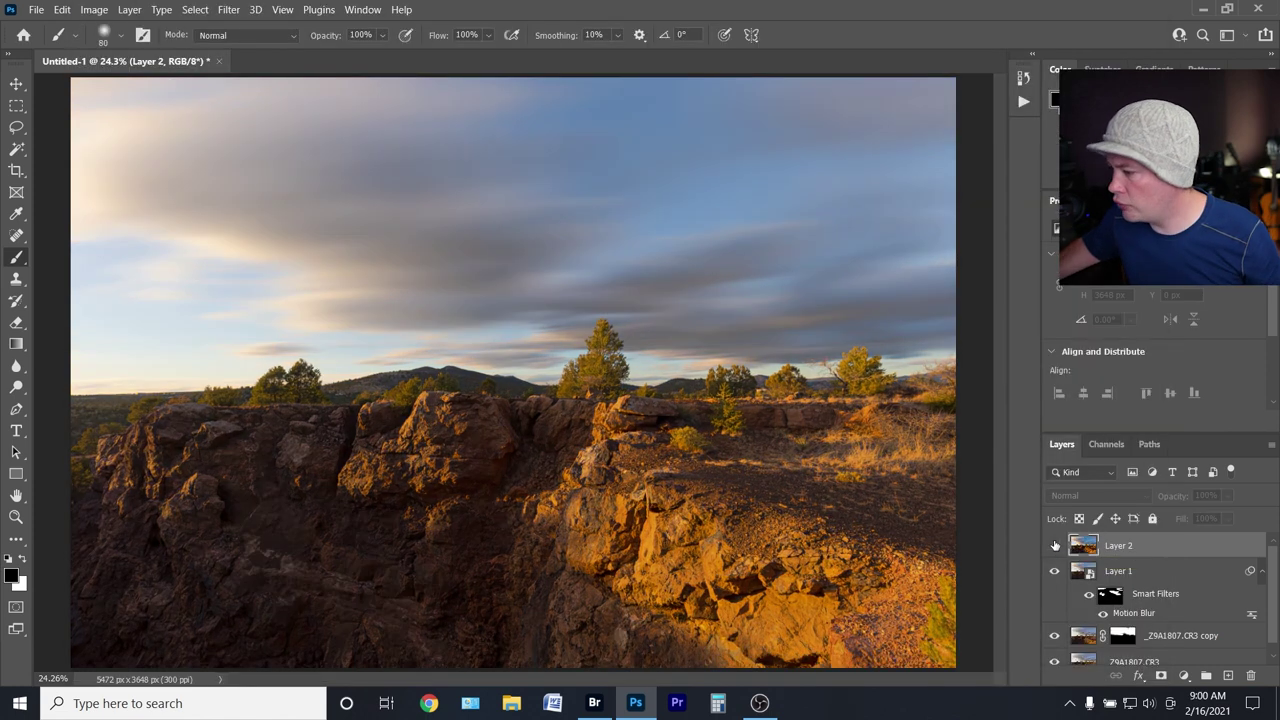
pyautogui.click(1054, 545)
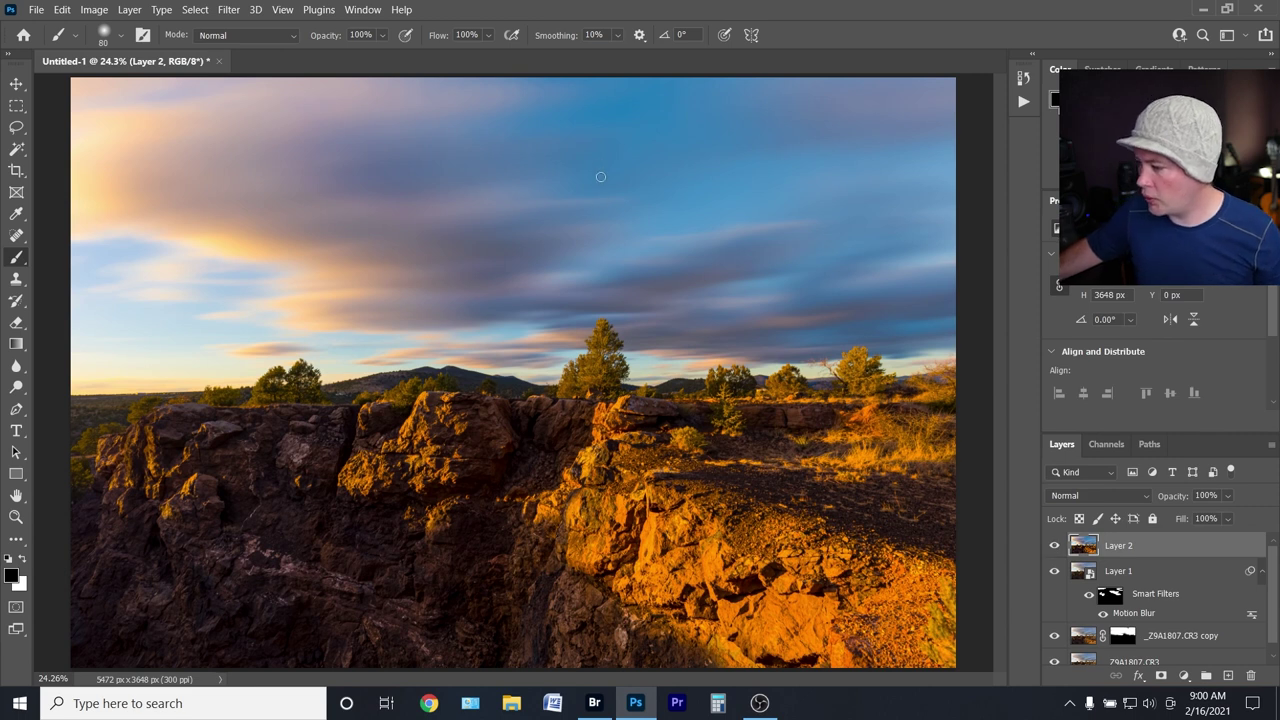
# Frame a 1:1 square crop over the full image height with the central tree near the right vertical third line.
pyautogui.click(16, 170)
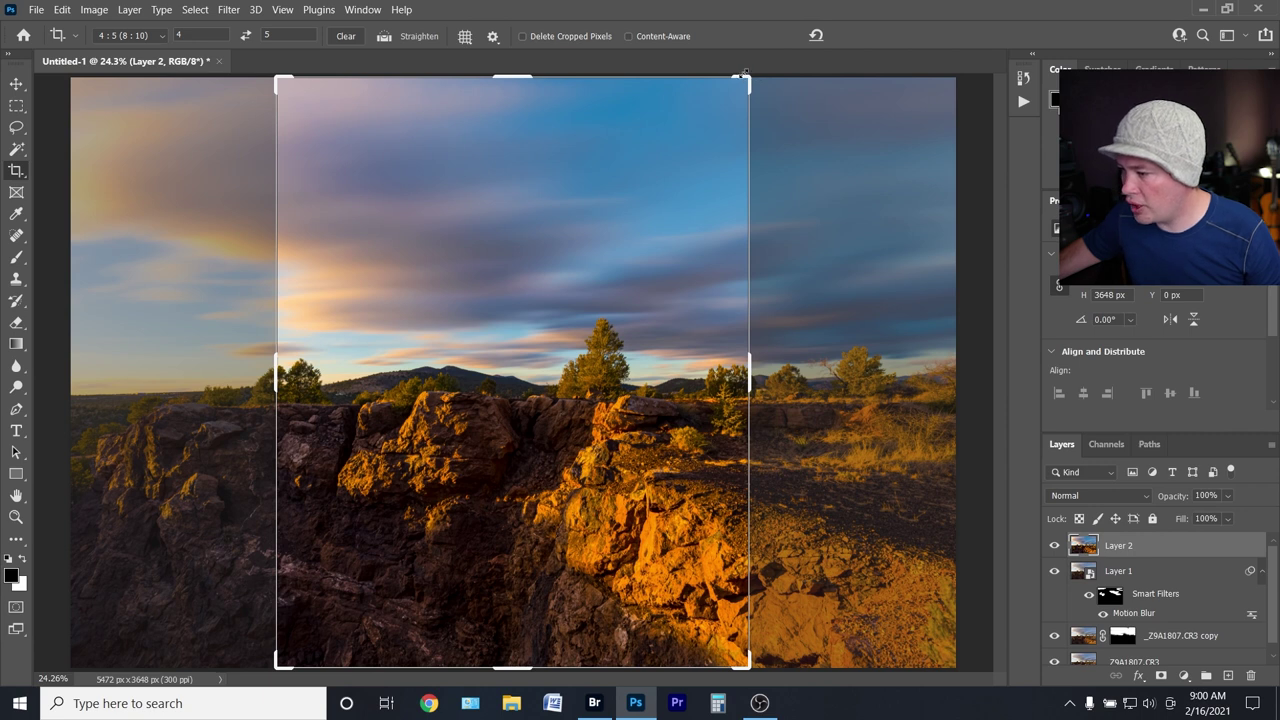
pyautogui.click(162, 37)
pyautogui.click(145, 99)
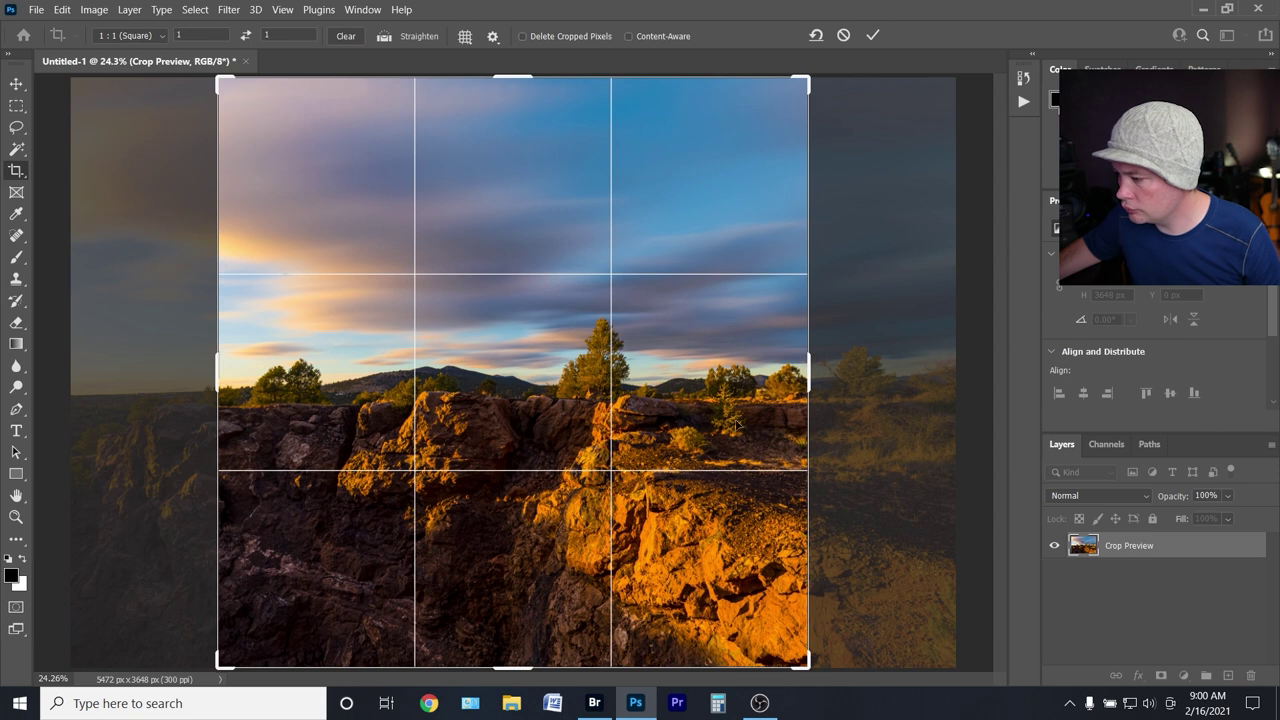
pyautogui.moveTo(627, 600); pyautogui.dragTo(605, 598)
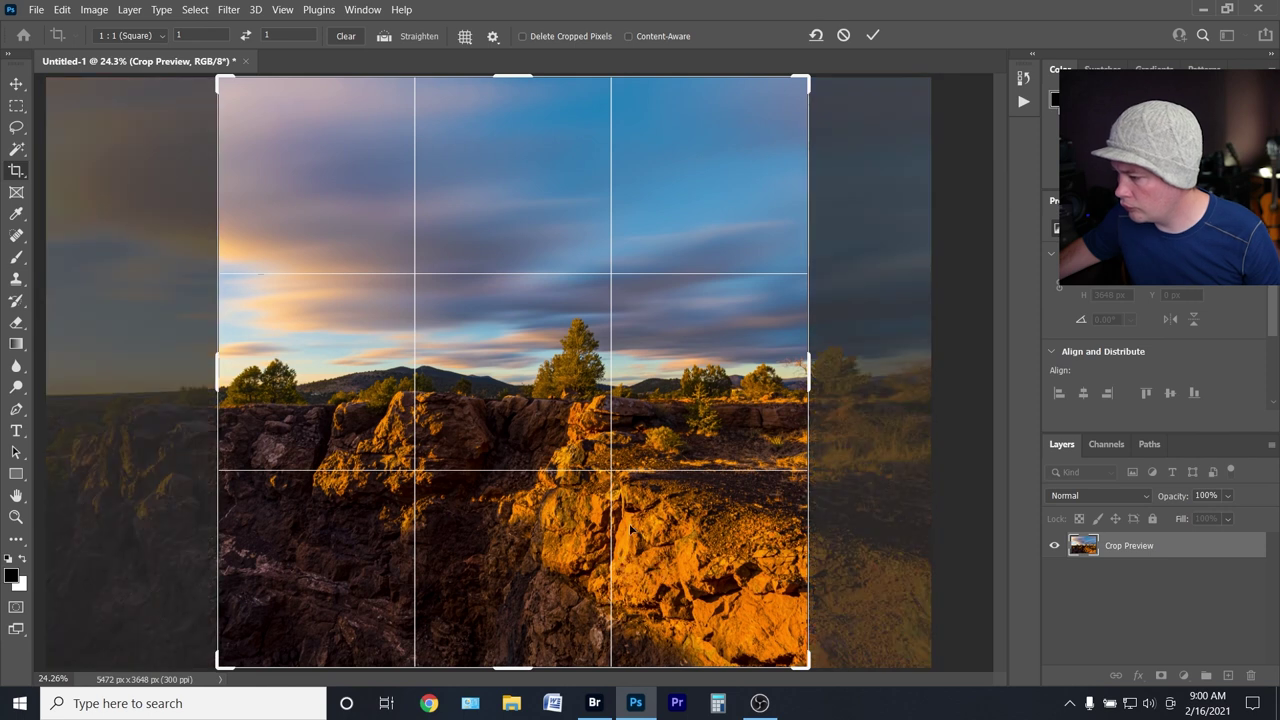